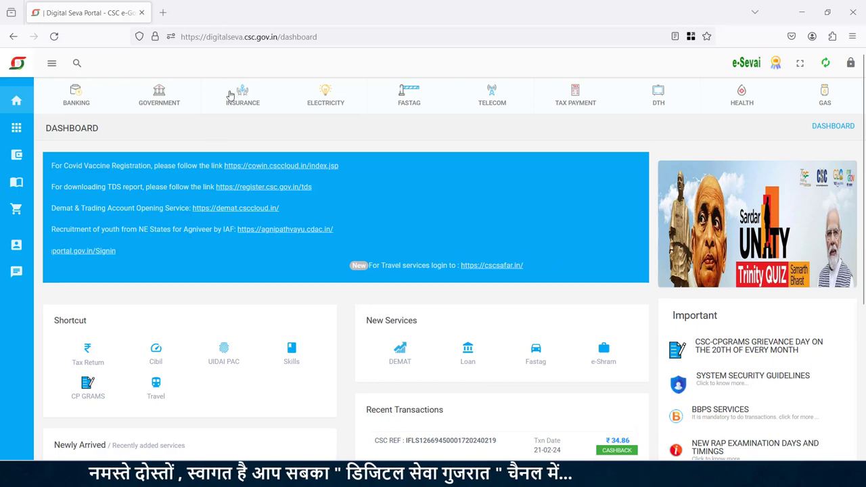
Open the Tata AIA Life selling portal from the INSURANCE > LIFE INSURANCE listings.
{"action": "left_click", "coordinate": [242, 92]}
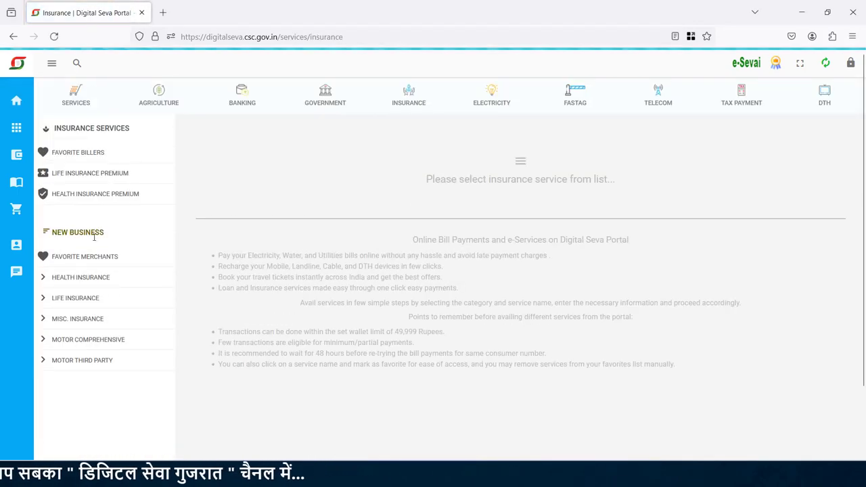
{"action": "left_click", "coordinate": [77, 300]}
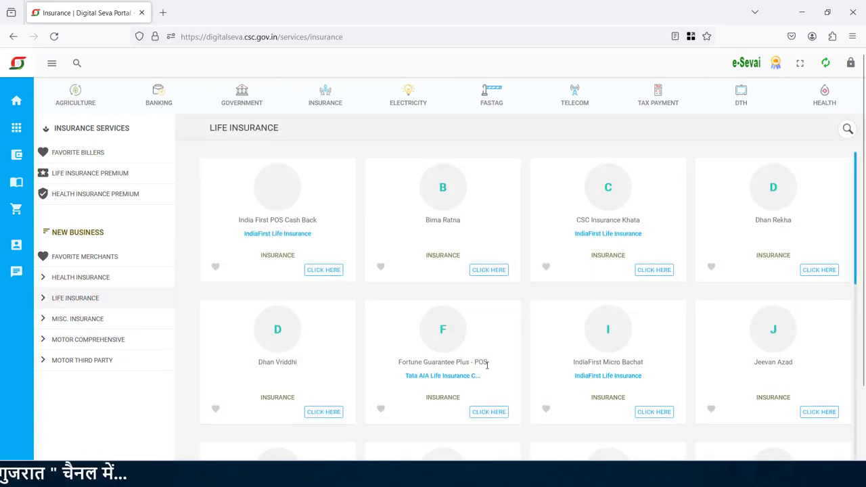
{"action": "left_click", "coordinate": [472, 414]}
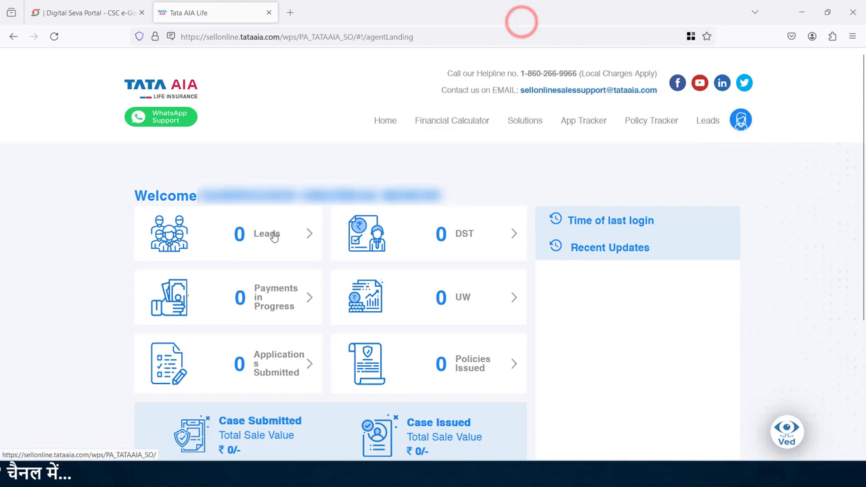
Create a new lead using Aadhaar EKYC-OTP verification.
{"action": "left_click", "coordinate": [264, 236]}
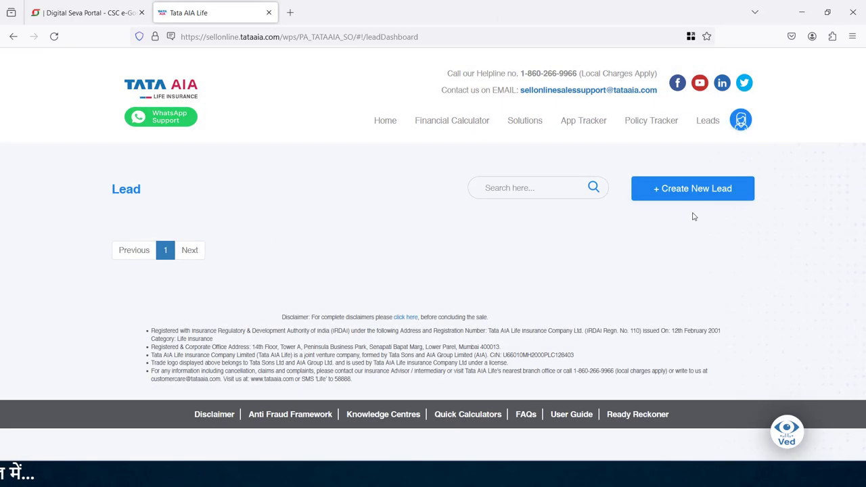
{"action": "left_click", "coordinate": [700, 189]}
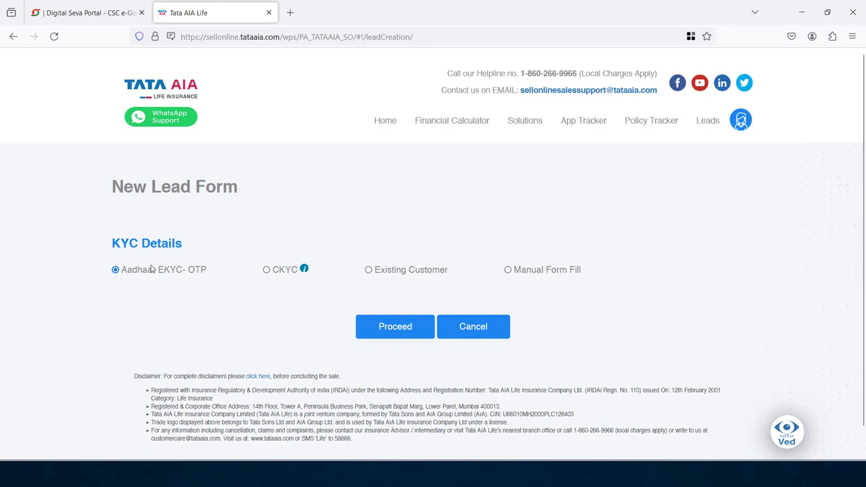
{"action": "left_click", "coordinate": [393, 334]}
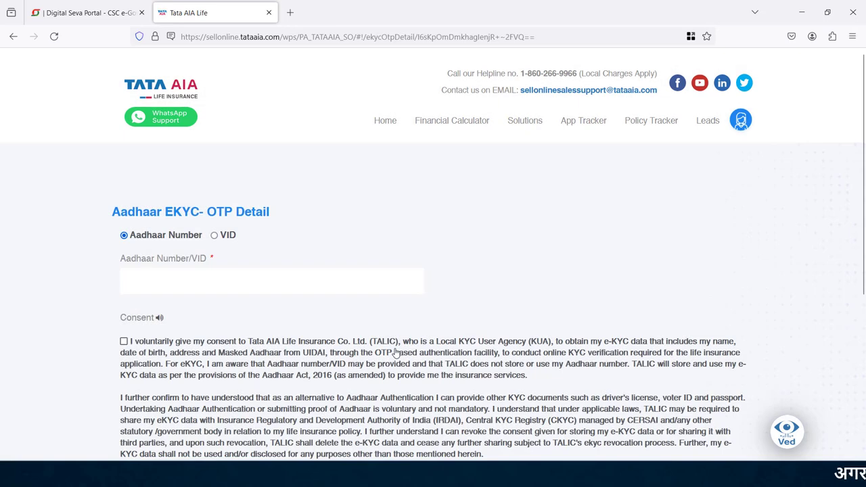
Enter the customer's Aadhaar number, give ENGLISH consent and request the OTP.
{"action": "type", "text": "123456789012"}
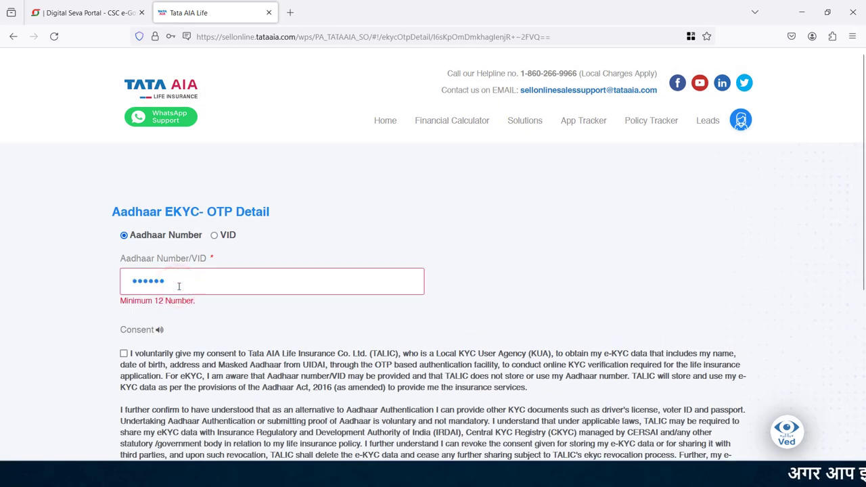
{"action": "scroll", "coordinate": [824, 316], "scroll_direction": "down", "scroll_amount": 3}
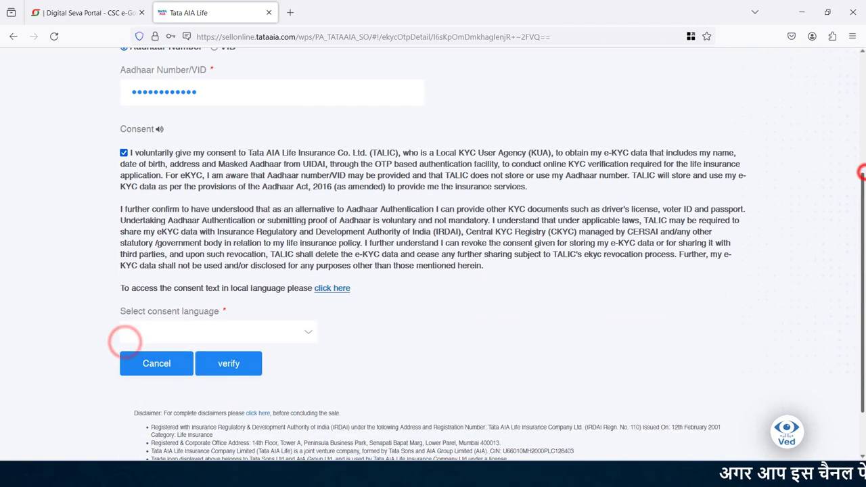
{"action": "left_click", "coordinate": [307, 332]}
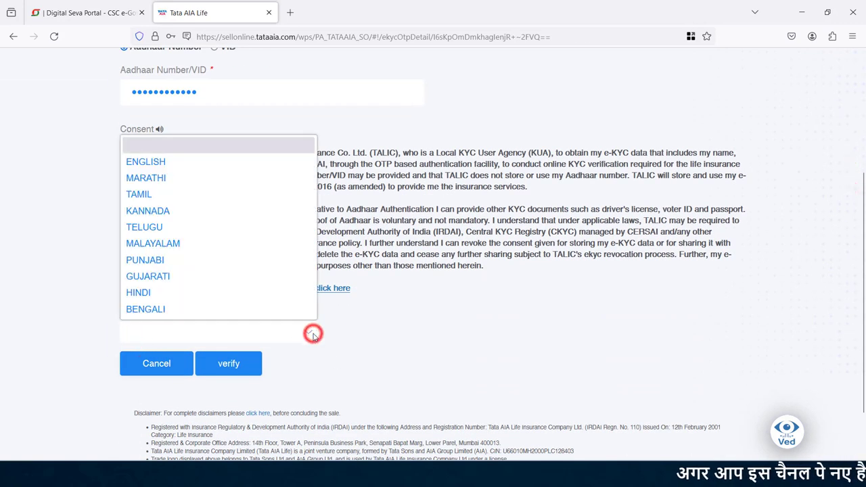
{"action": "left_click", "coordinate": [172, 162]}
{"action": "left_click", "coordinate": [234, 366]}
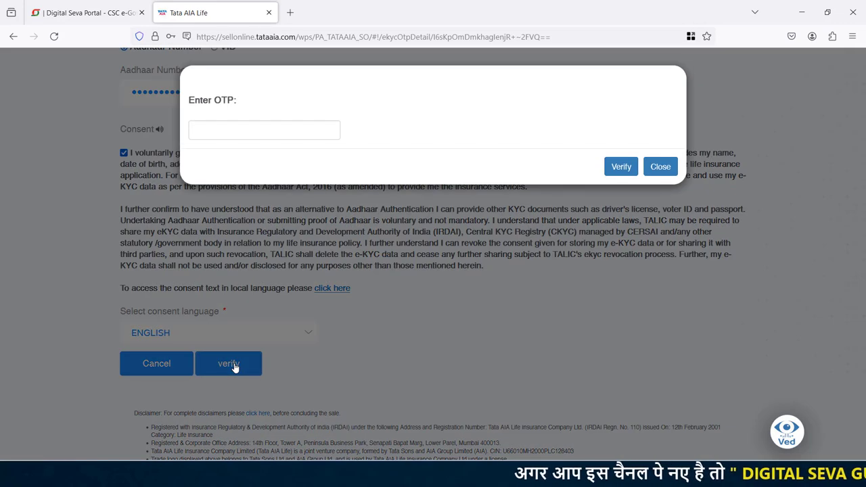
Enter the received OTP and verify it to load the eKYC details.
{"action": "left_click", "coordinate": [227, 130]}
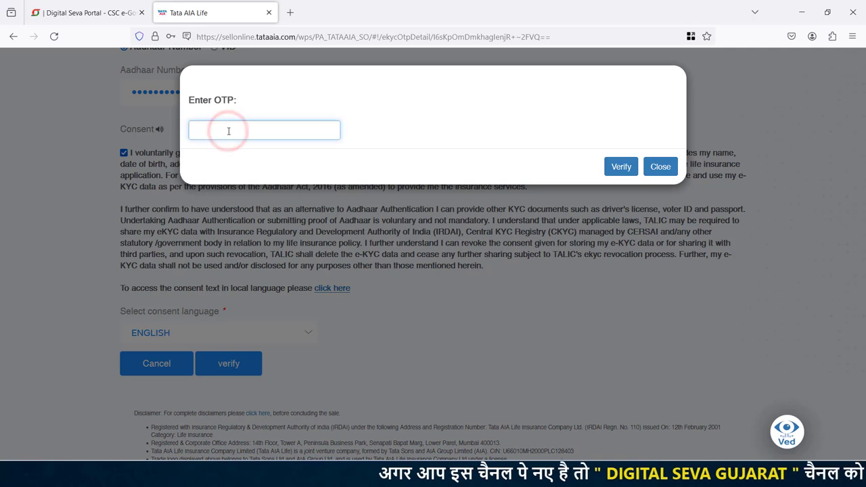
{"action": "type", "text": "••••••"}
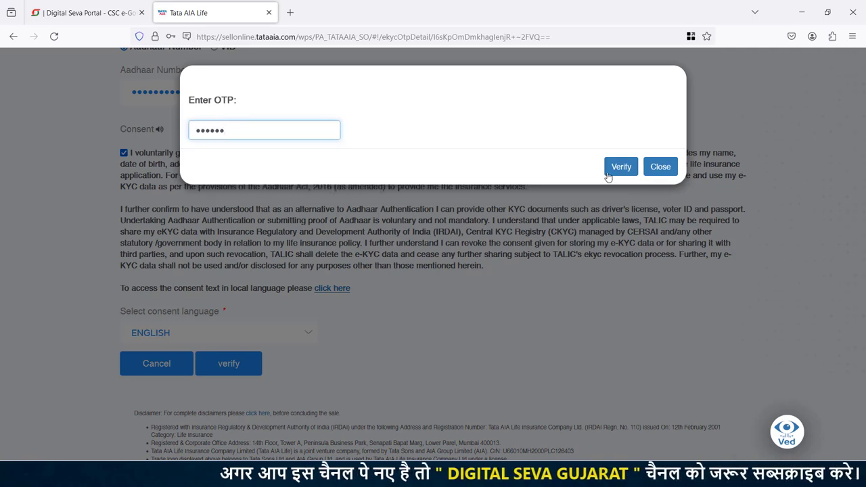
{"action": "left_click", "coordinate": [619, 169]}
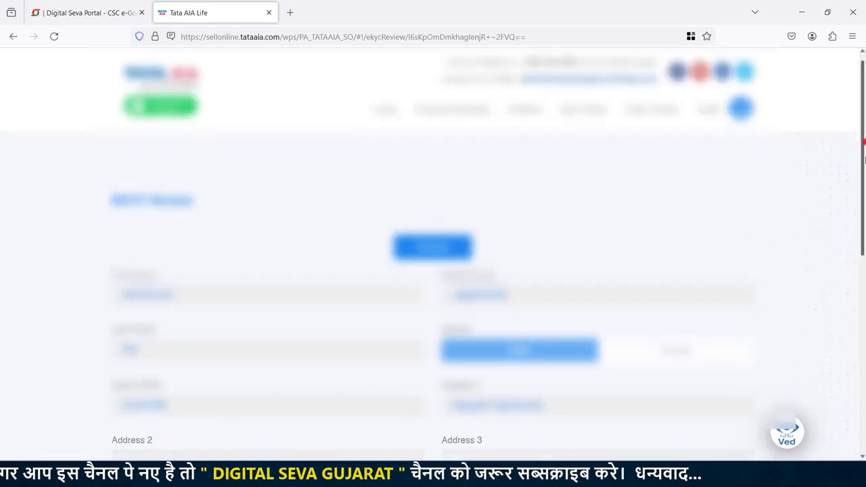
{"action": "left_click_drag", "start_coordinate": [860, 141], "coordinate": [862, 333]}
Accept the eKYC review and fill in the customer's mobile number and e-mail.
{"action": "left_click", "coordinate": [471, 338]}
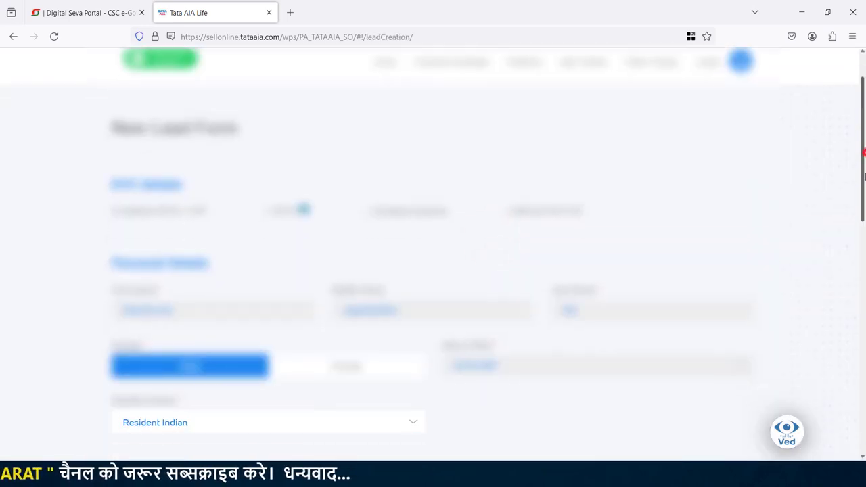
{"action": "left_click_drag", "start_coordinate": [860, 151], "coordinate": [854, 378]}
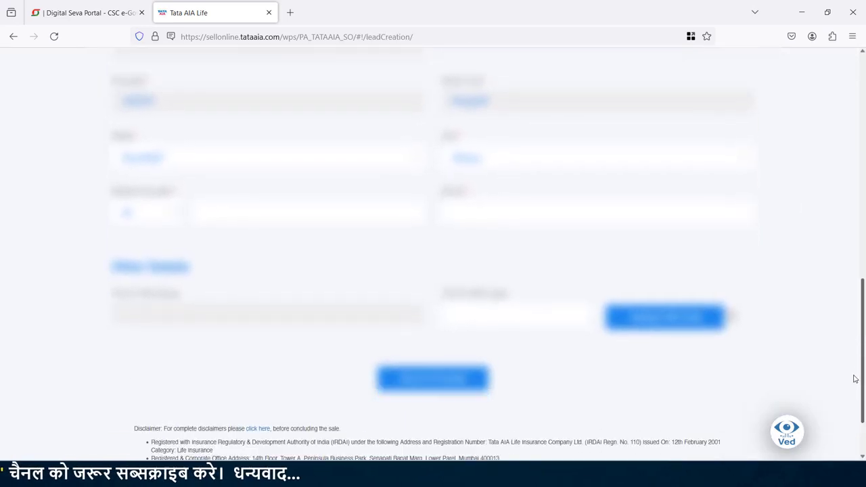
{"action": "left_click", "coordinate": [259, 212]}
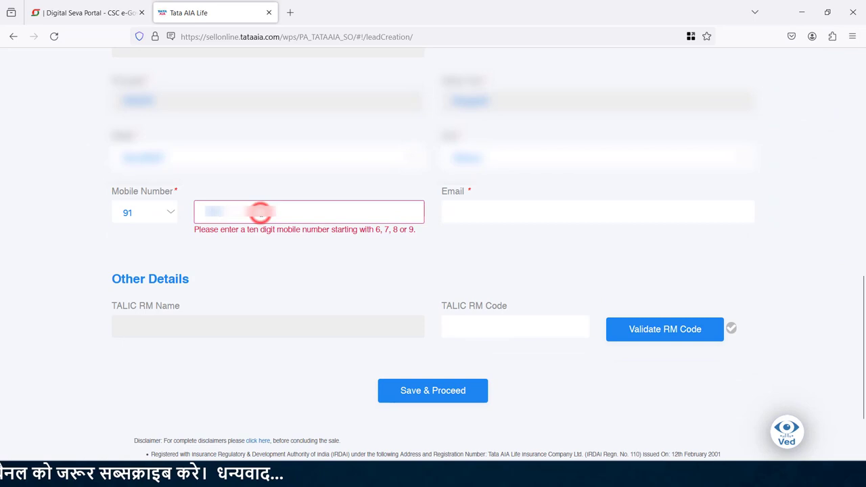
{"action": "left_click", "coordinate": [496, 213]}
{"action": "type", "text": "r"}
{"action": "type", "text": "om"}
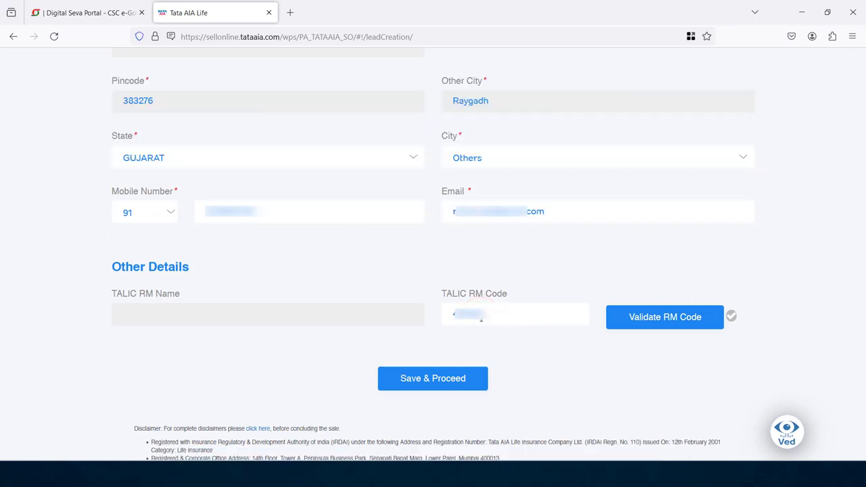
Validate the TALIC RM code, save the lead and continue to the plans.
{"action": "left_click", "coordinate": [673, 322]}
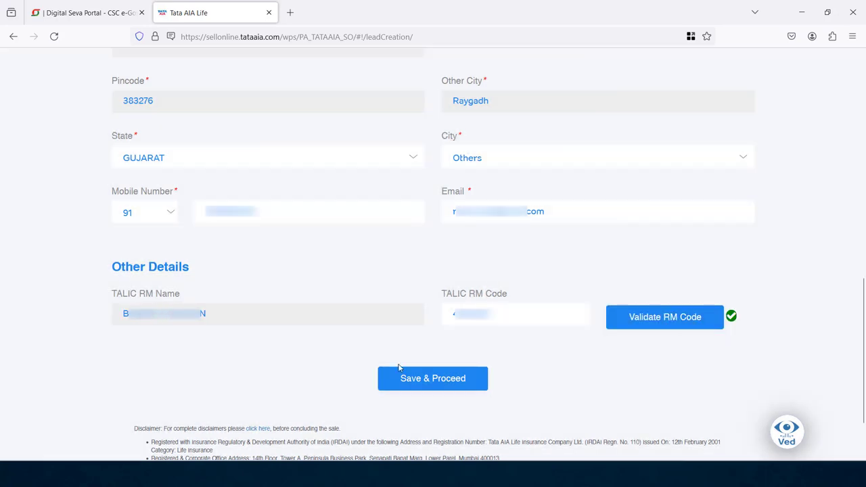
{"action": "left_click", "coordinate": [414, 379]}
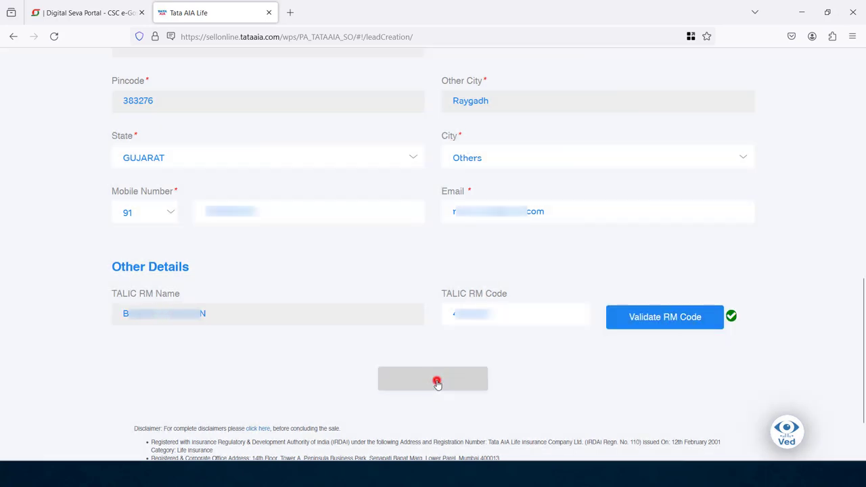
{"action": "left_click", "coordinate": [171, 424]}
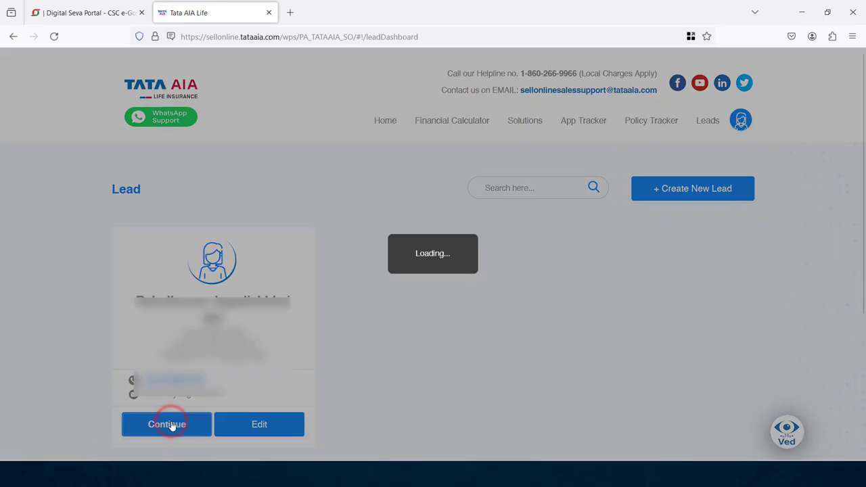
{"action": "left_click_drag", "start_coordinate": [858, 158], "coordinate": [864, 341]}
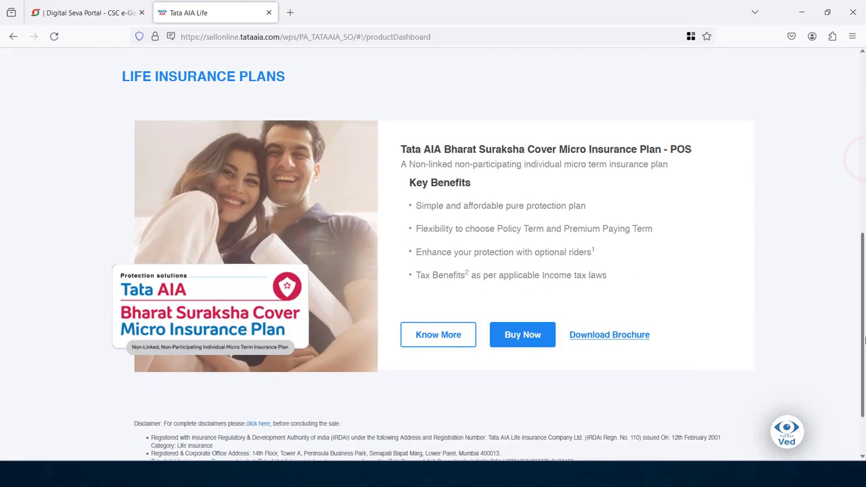
Buy Bharat Suraksha Cover, answering Married, Life Protection, Low risk and Above 35 years.
{"action": "left_click", "coordinate": [523, 334]}
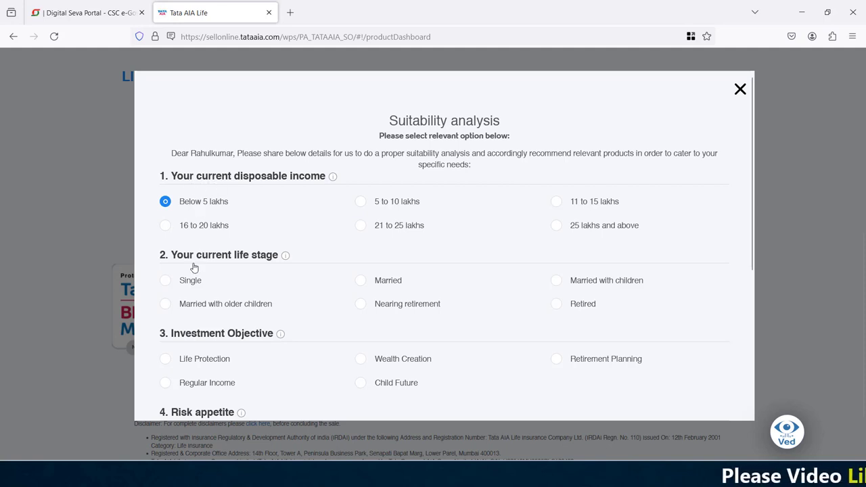
{"action": "left_click", "coordinate": [366, 283]}
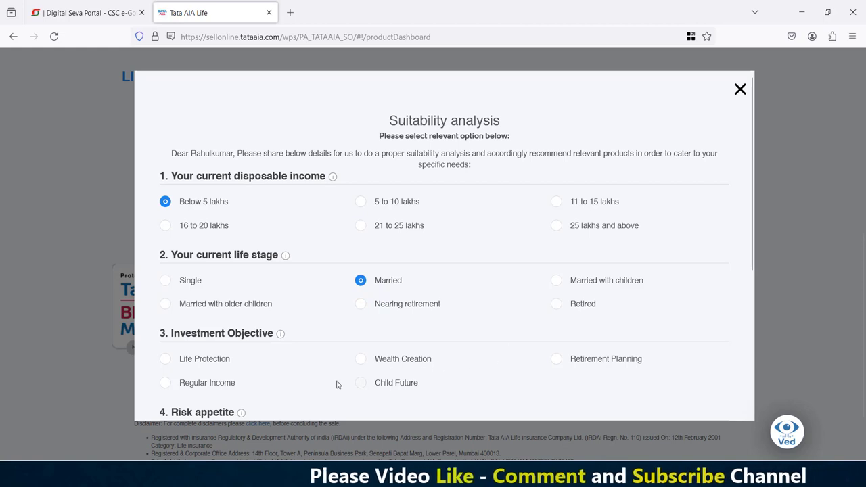
{"action": "left_click", "coordinate": [165, 359]}
{"action": "left_click", "coordinate": [752, 216]}
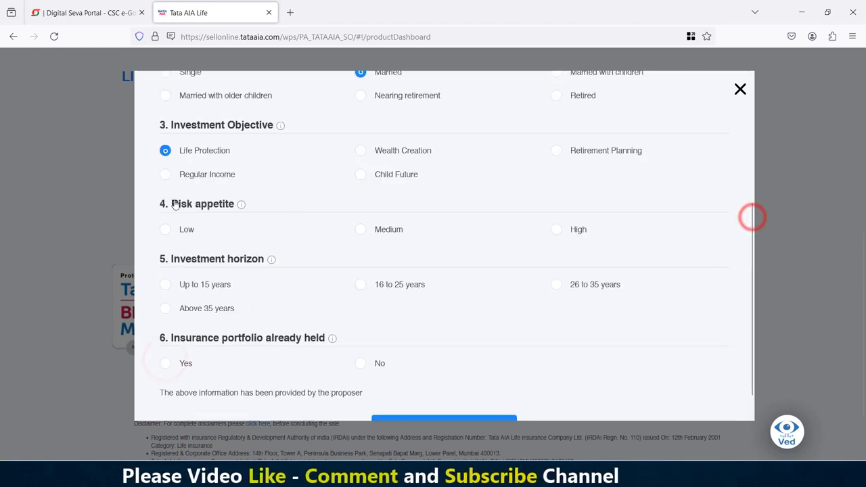
{"action": "left_click", "coordinate": [166, 230]}
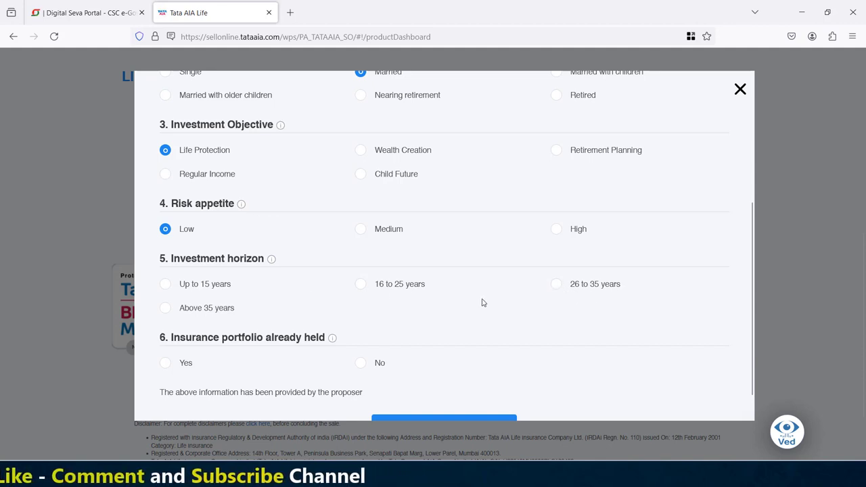
{"action": "left_click", "coordinate": [167, 307]}
Show recommendations and accept the no-recommendation declaration.
{"action": "scroll", "coordinate": [273, 288], "scroll_direction": "down", "scroll_amount": 1}
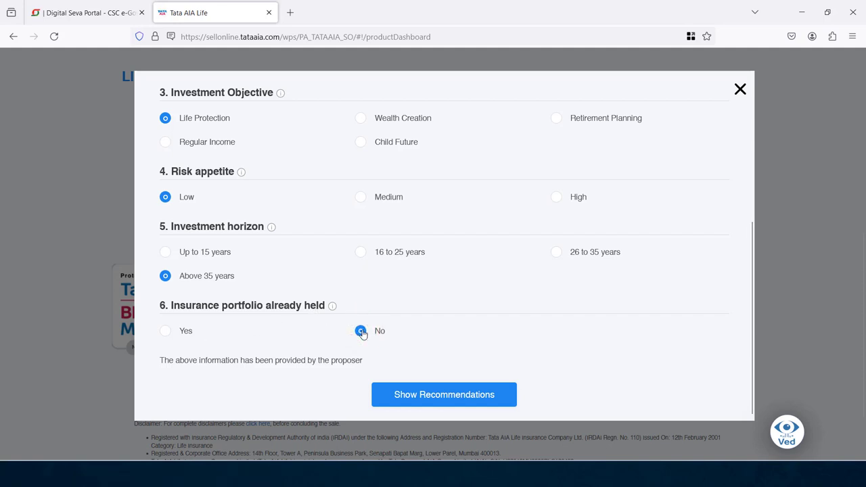
{"action": "left_click", "coordinate": [445, 399]}
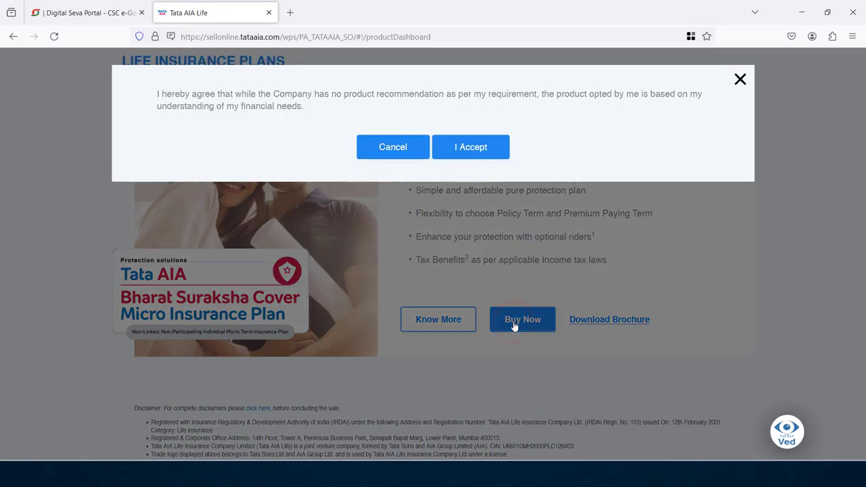
{"action": "left_click", "coordinate": [474, 147]}
Set age proof to Aadhar ID Card - Standard and fill in the PAN number.
{"action": "left_click", "coordinate": [284, 338]}
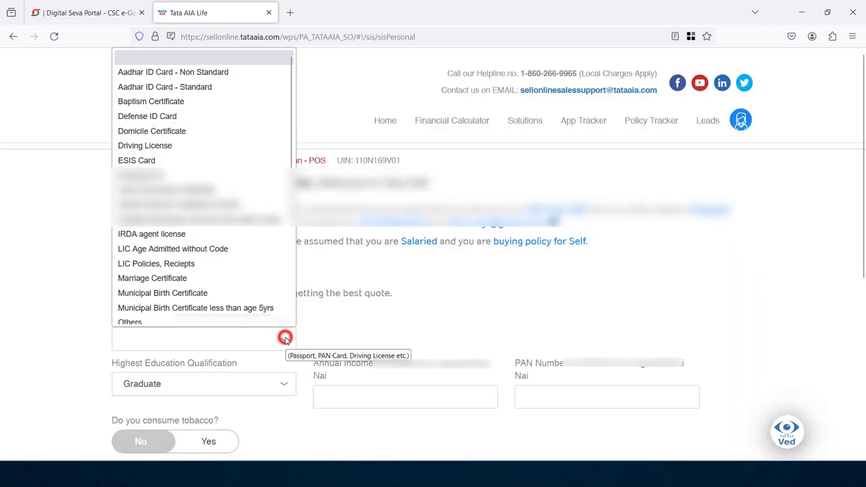
{"action": "left_click", "coordinate": [201, 87]}
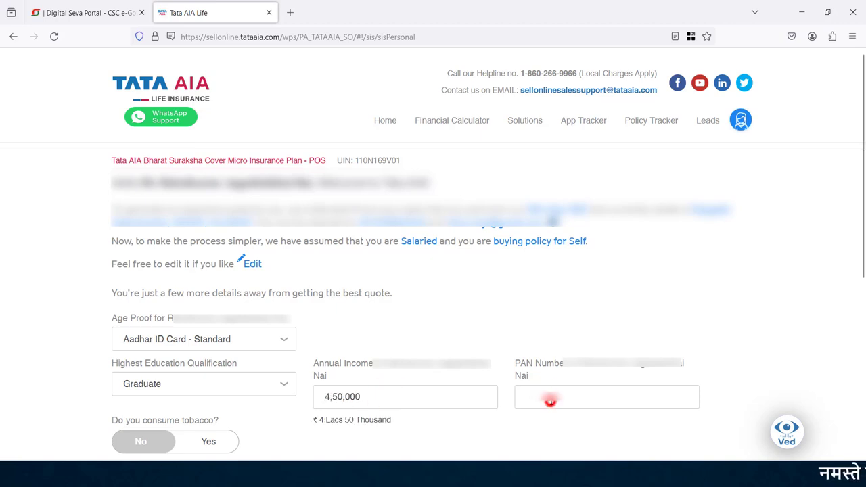
{"action": "left_click", "coordinate": [549, 401]}
Keep occupation Salaried and tobacco use No, then submit the personal details for a quote.
{"action": "left_click", "coordinate": [251, 263]}
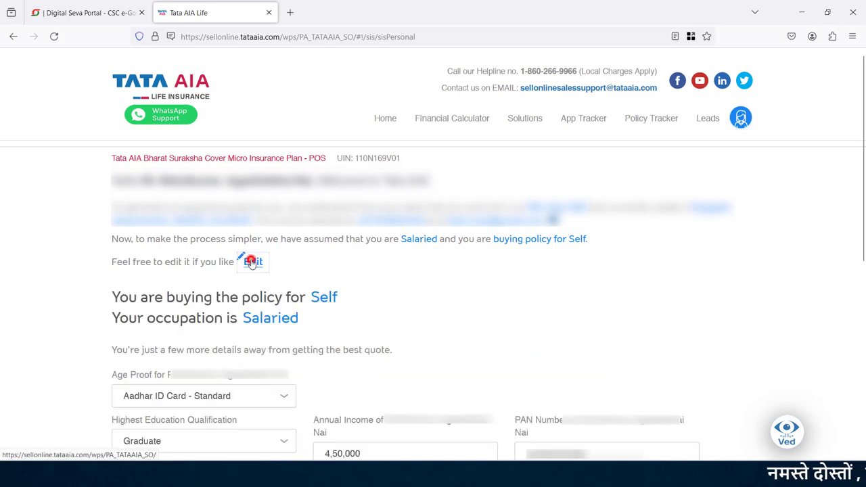
{"action": "left_click", "coordinate": [390, 318]}
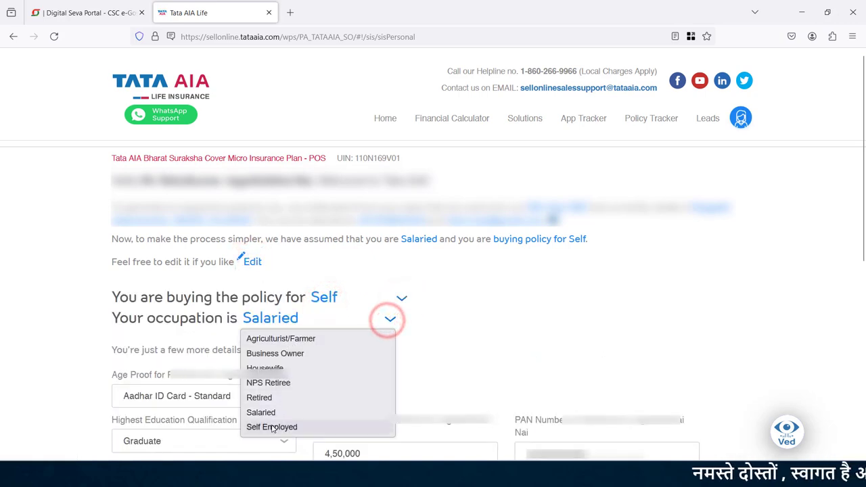
{"action": "scroll", "coordinate": [792, 300], "scroll_direction": "down", "scroll_amount": 3}
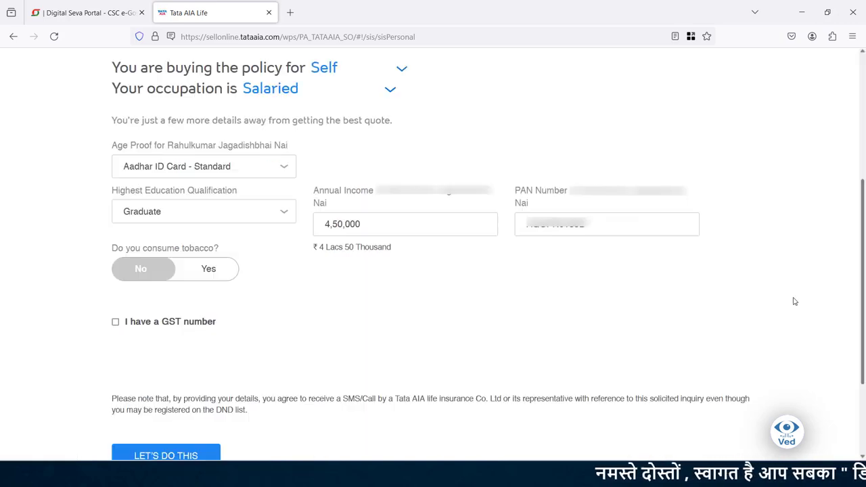
{"action": "left_click", "coordinate": [209, 268]}
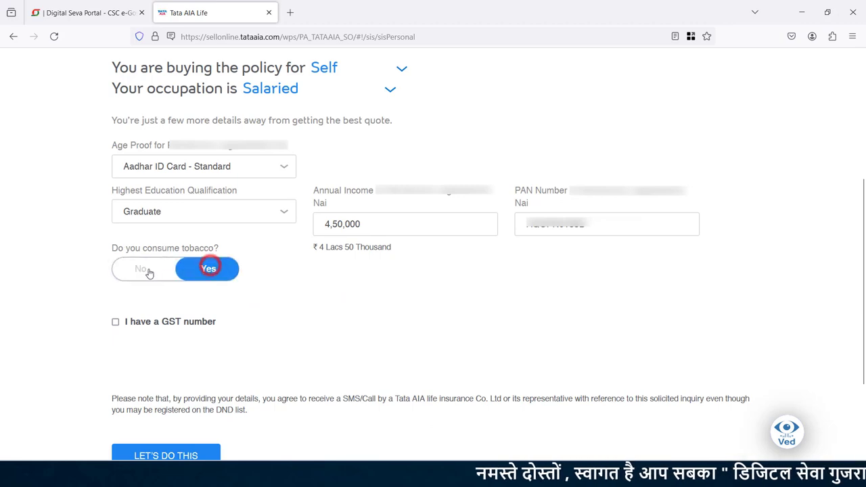
{"action": "left_click", "coordinate": [144, 269]}
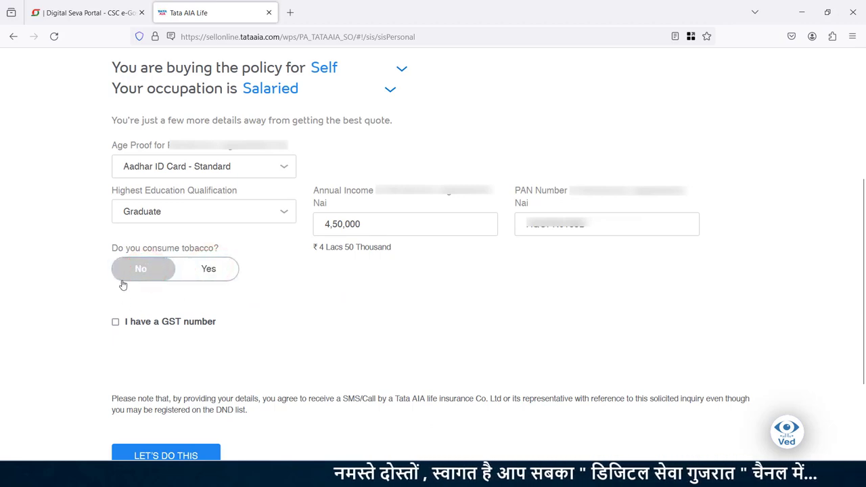
{"action": "left_click", "coordinate": [192, 452]}
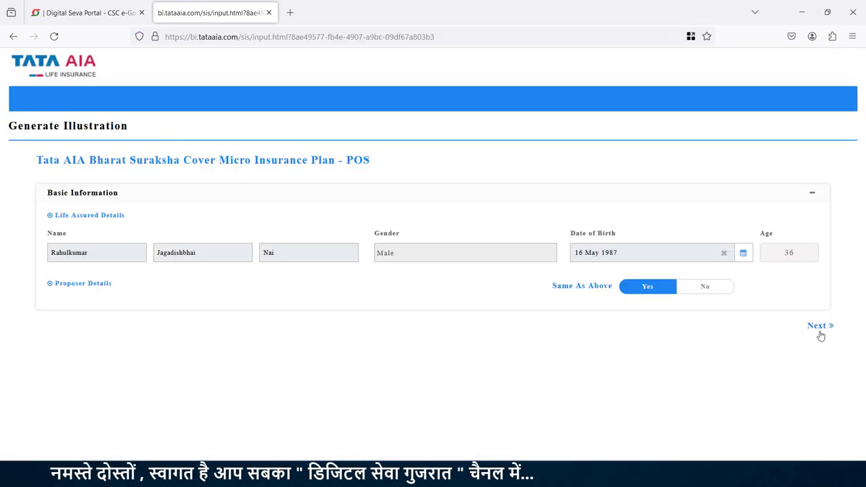
{"action": "left_click", "coordinate": [820, 326]}
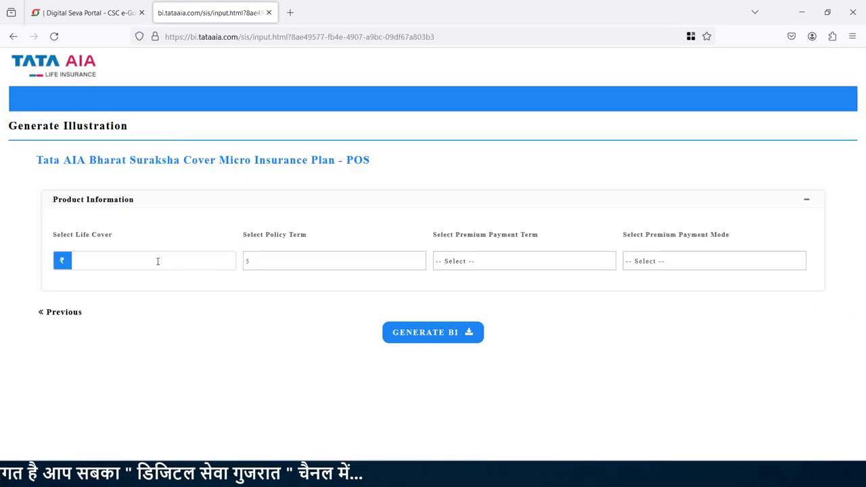
Set life cover to 100000 with a 5-year policy term and 5-year premium payment term.
{"action": "type", "text": "100000"}
{"action": "left_click", "coordinate": [112, 260]}
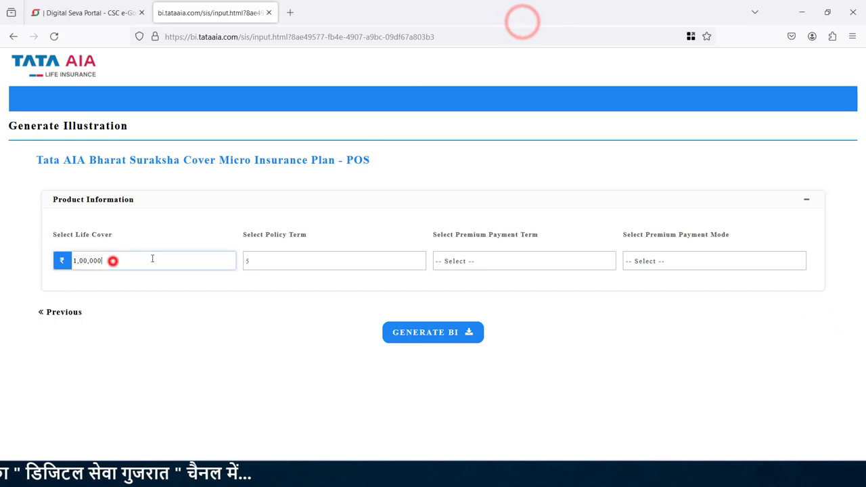
{"action": "left_click", "coordinate": [265, 260]}
{"action": "left_click", "coordinate": [302, 264]}
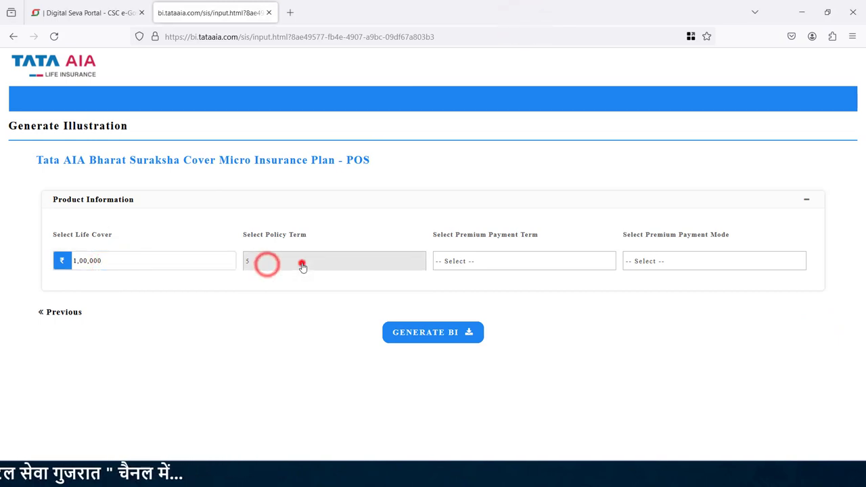
{"action": "left_click", "coordinate": [496, 260]}
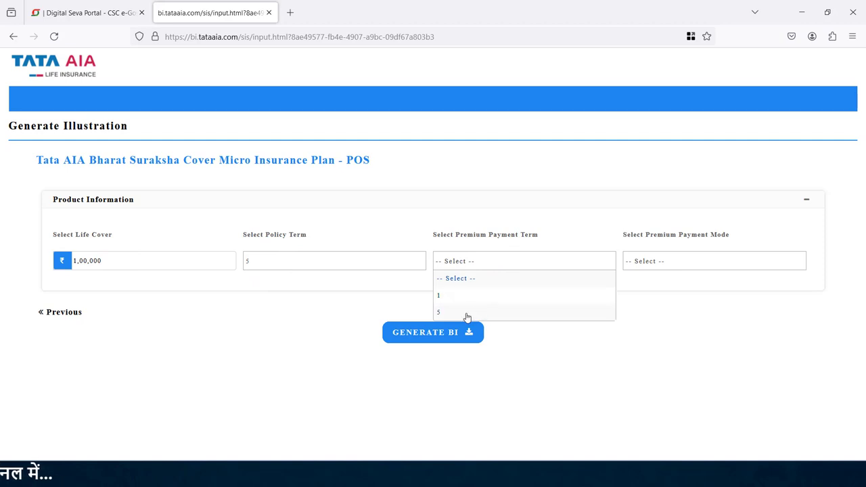
{"action": "left_click", "coordinate": [656, 261]}
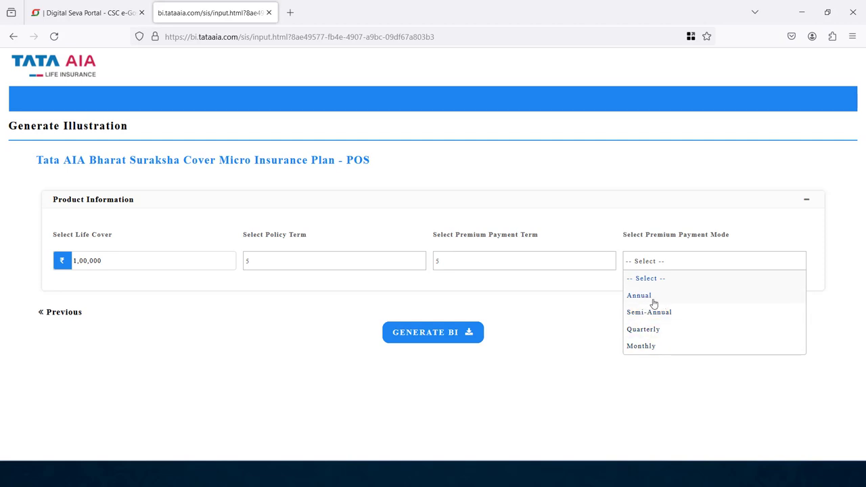
Generate the benefit illustration PDF and proceed to the plan summary.
{"action": "left_click", "coordinate": [426, 339]}
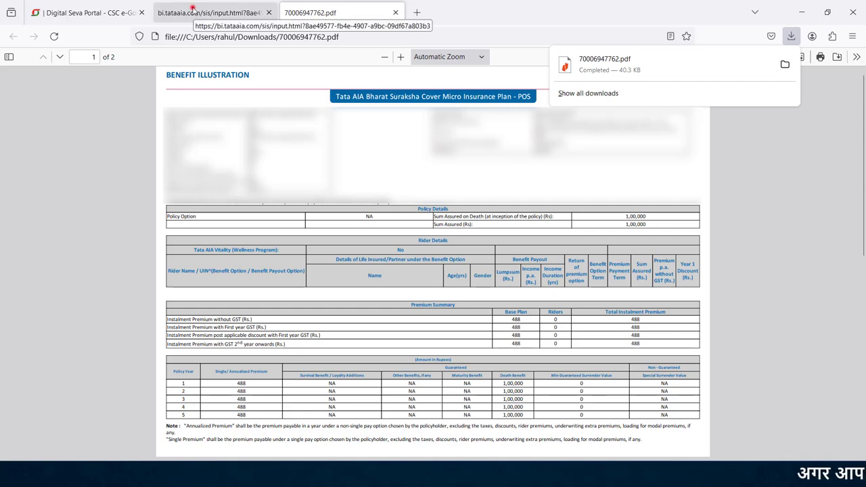
{"action": "left_click", "coordinate": [190, 12]}
{"action": "left_click", "coordinate": [499, 348]}
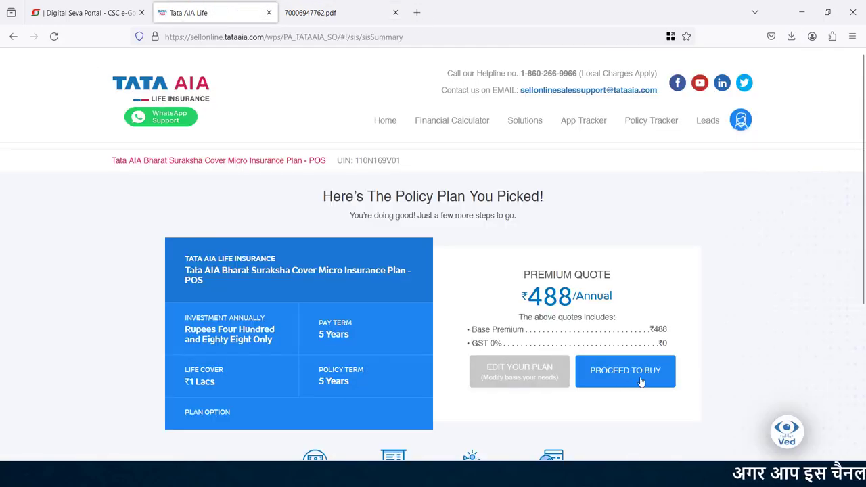
Buy the ₹488 annual plan, confirming both declarations and the email/SMS notice.
{"action": "left_click", "coordinate": [640, 382]}
{"action": "left_click", "coordinate": [139, 294]}
{"action": "left_click", "coordinate": [139, 314]}
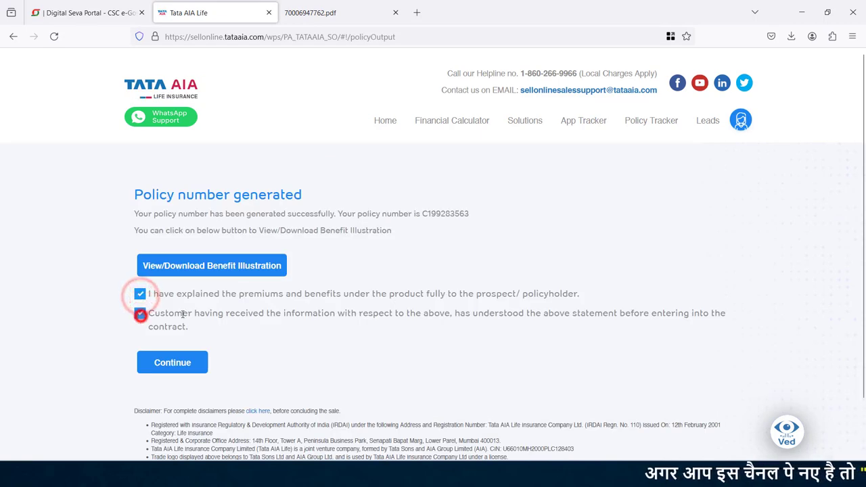
{"action": "left_click", "coordinate": [170, 367]}
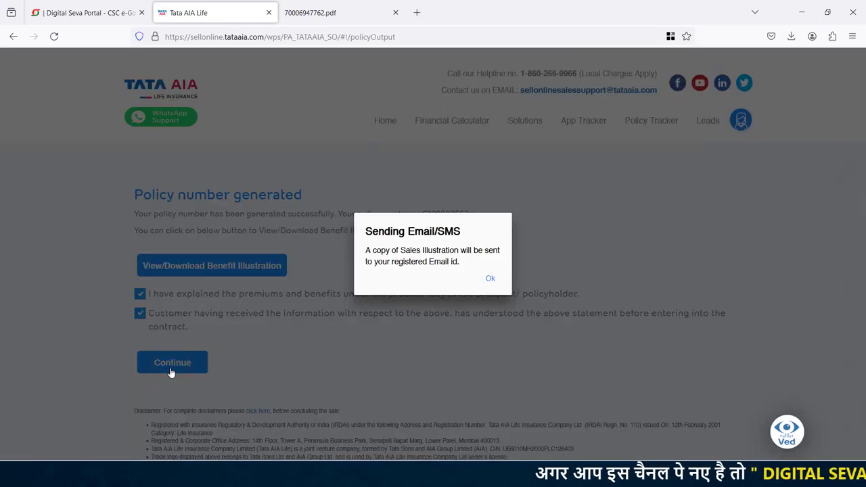
{"action": "left_click", "coordinate": [491, 278]}
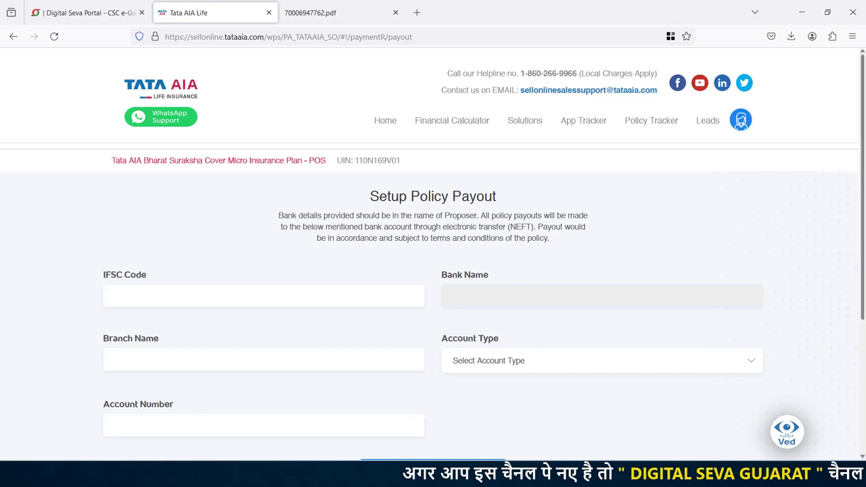
Scroll down the Setup Policy Payout form to the bank details fields.
{"action": "scroll", "coordinate": [384, 288], "scroll_direction": "down", "scroll_amount": 1}
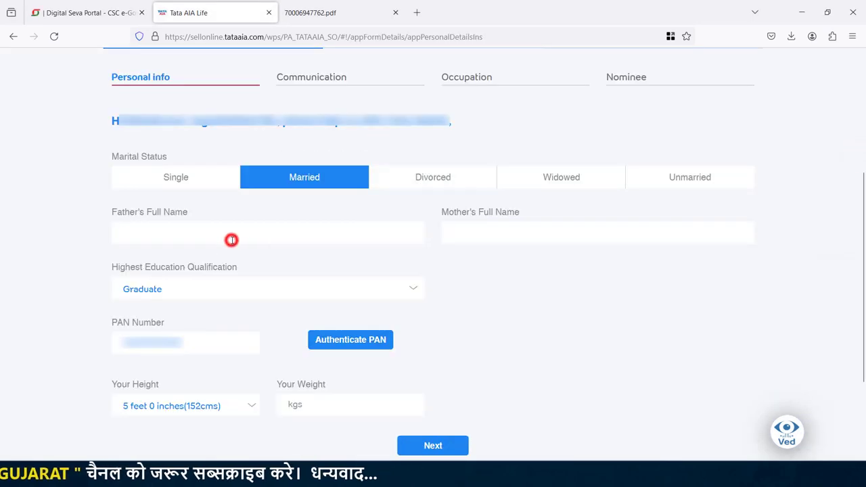
Fill in the father's and mother's full names and authenticate the PAN.
{"action": "left_click", "coordinate": [231, 239]}
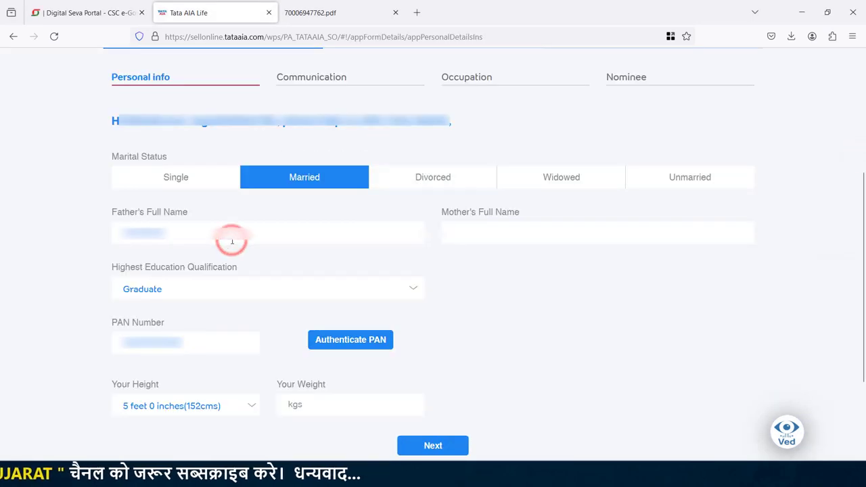
{"action": "key", "text": "ctrl+v"}
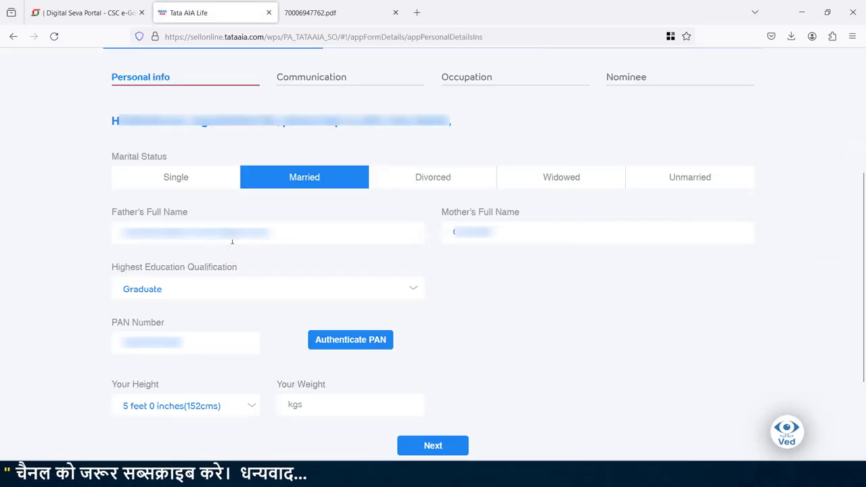
{"action": "key", "text": "ctrl+v"}
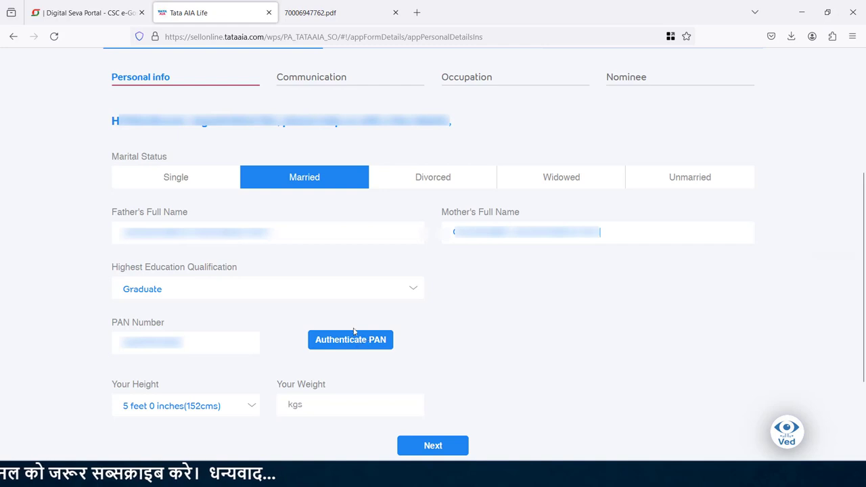
{"action": "left_click", "coordinate": [353, 341]}
Set height to 5 feet 6 inches and weight to 63.
{"action": "left_click", "coordinate": [247, 414]}
{"action": "scroll", "coordinate": [252, 234], "scroll_direction": "down", "scroll_amount": 5}
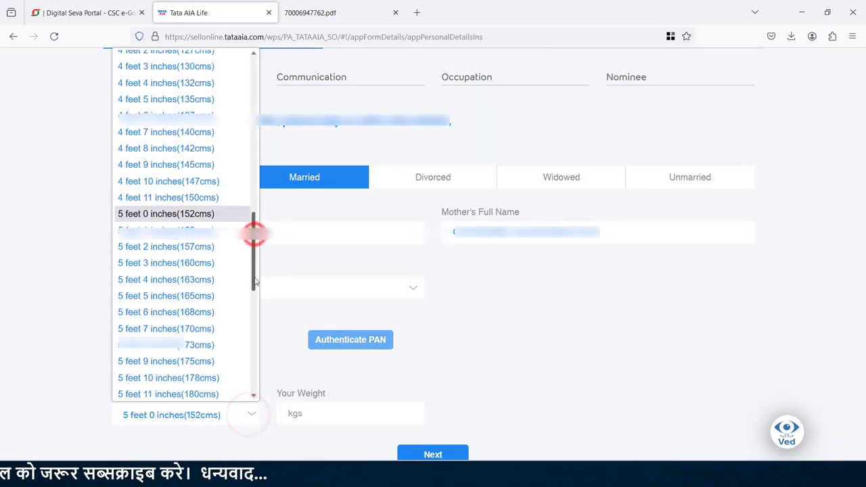
{"action": "left_click", "coordinate": [169, 312]}
{"action": "left_click", "coordinate": [318, 412]}
{"action": "type", "text": "5"}
{"action": "key", "text": "BackSpace"}
{"action": "type", "text": "63"}
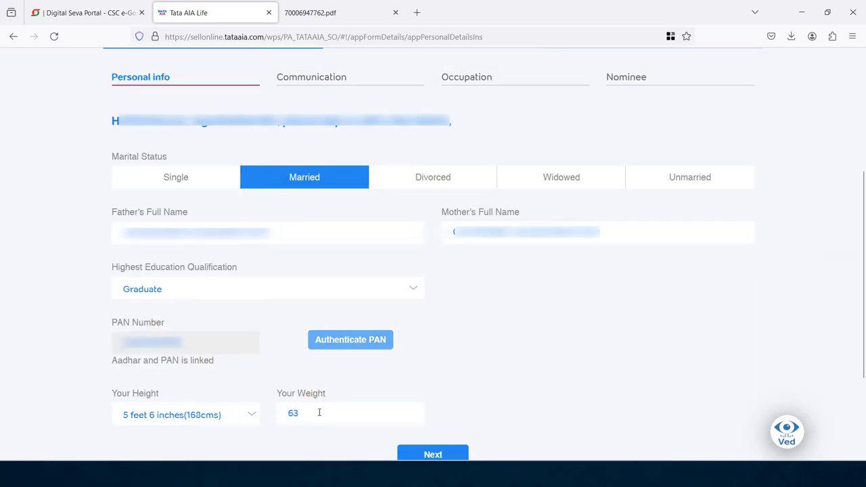
{"action": "left_click", "coordinate": [433, 452]}
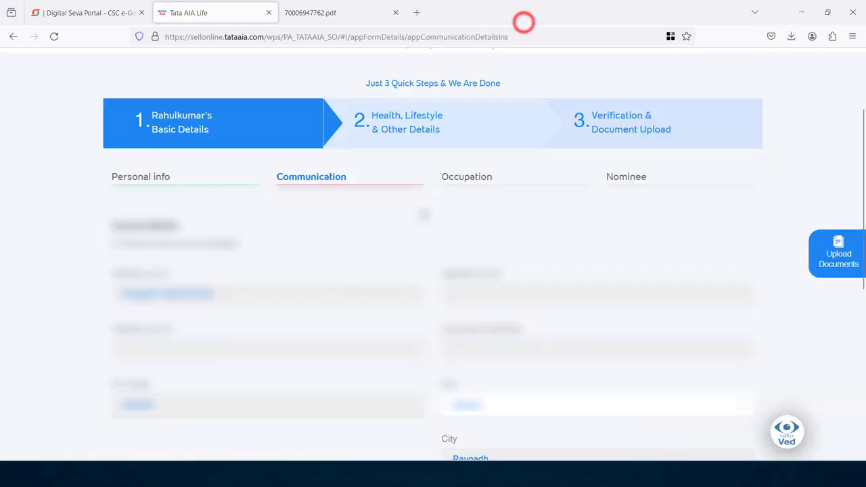
Confirm the communication details and choose Information Technology as the occupation industry.
{"action": "left_click_drag", "start_coordinate": [864, 177], "coordinate": [863, 342]}
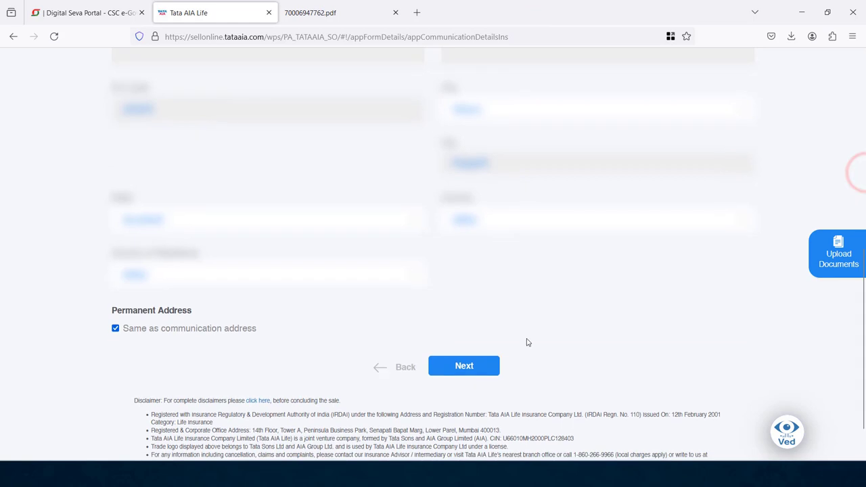
{"action": "left_click", "coordinate": [464, 365]}
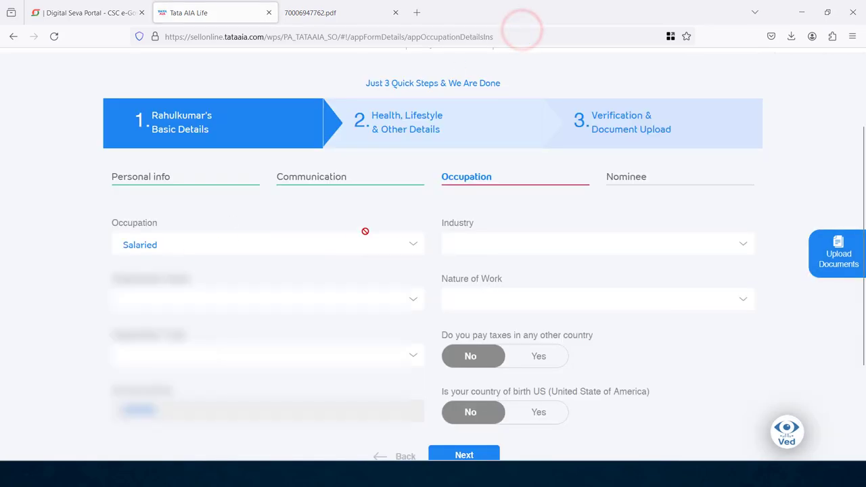
{"action": "left_click", "coordinate": [500, 245]}
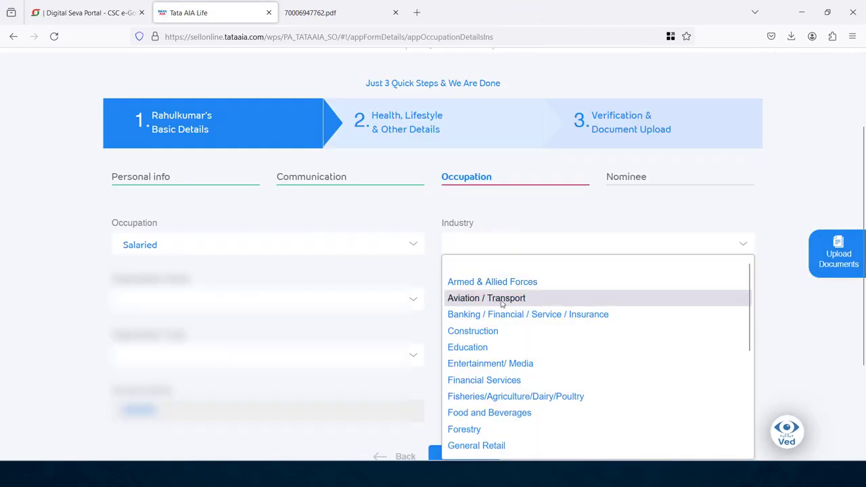
{"action": "left_click", "coordinate": [150, 265]}
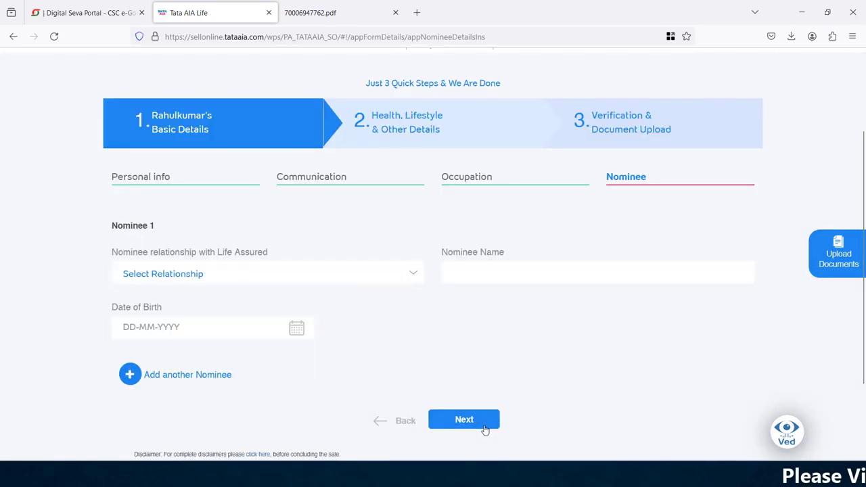
{"action": "left_click", "coordinate": [193, 272]}
{"action": "left_click", "coordinate": [155, 71]}
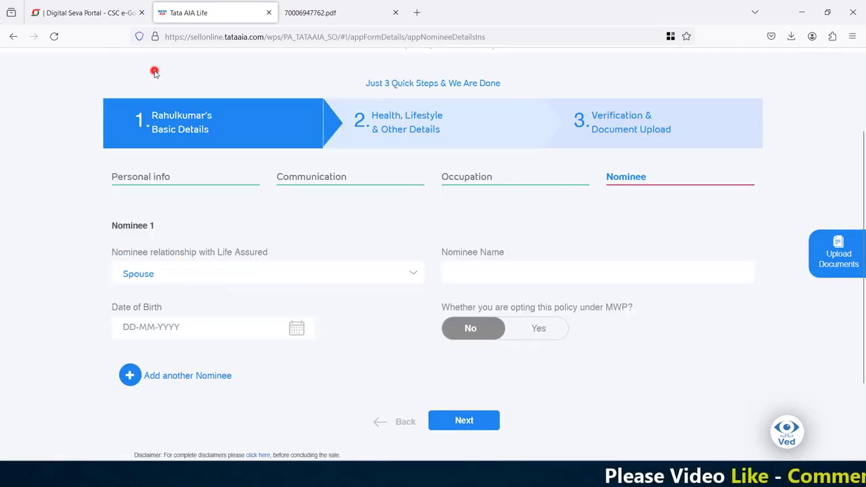
{"action": "left_click", "coordinate": [464, 263]}
{"action": "type", "text": "P"}
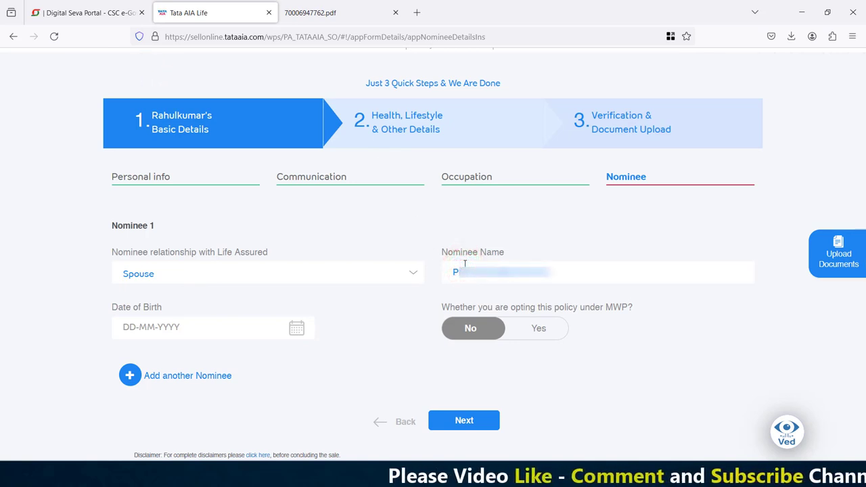
{"action": "type", "text": "...YI"}
{"action": "left_click", "coordinate": [295, 328]}
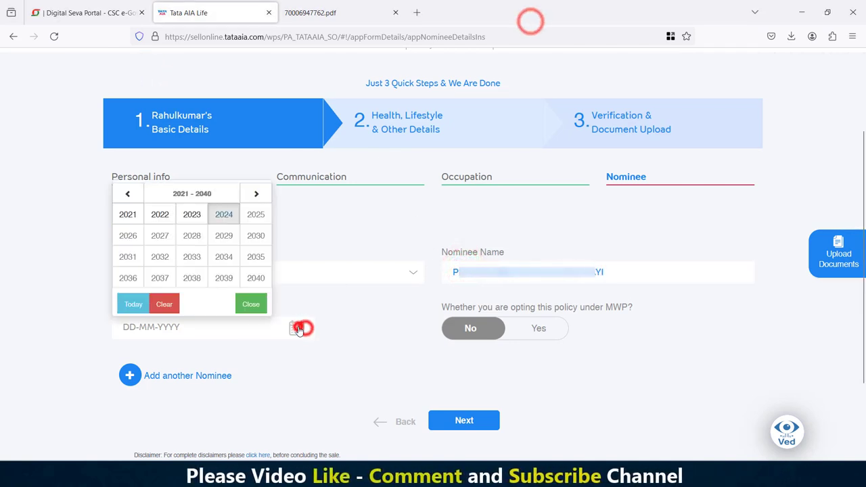
{"action": "left_click", "coordinate": [128, 194]}
{"action": "left_click", "coordinate": [127, 194]}
{"action": "left_click", "coordinate": [255, 257]}
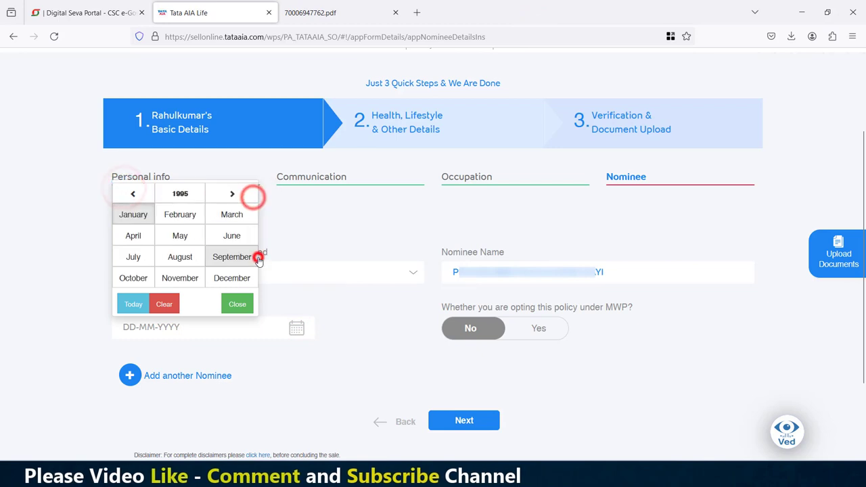
{"action": "left_click", "coordinate": [179, 253]}
{"action": "left_click", "coordinate": [186, 236]}
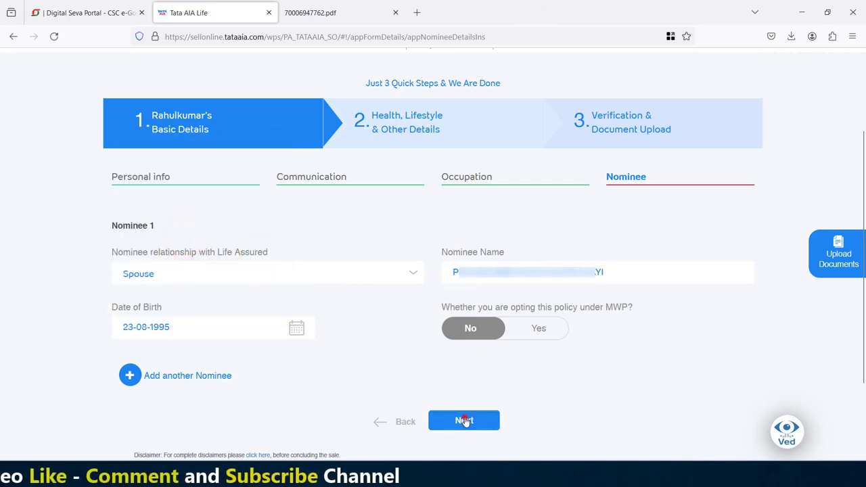
{"action": "left_click", "coordinate": [465, 419]}
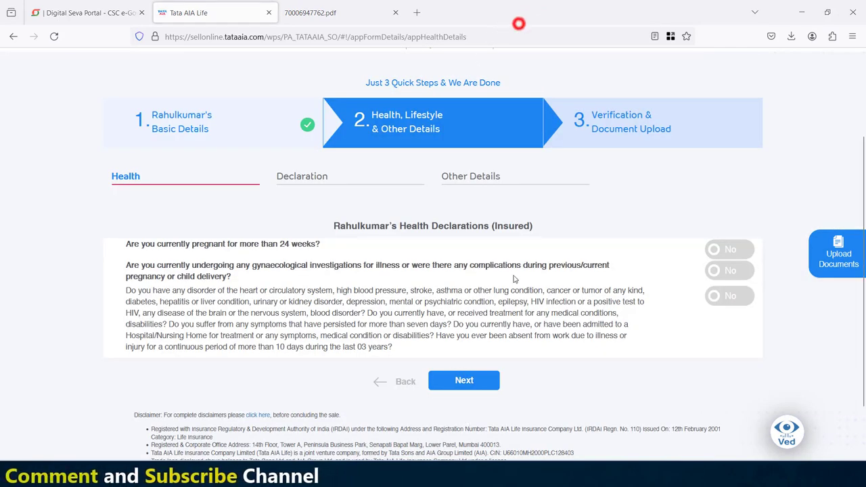
Submit the health declaration answers and acknowledge that no medical diagnosis is needed.
{"action": "left_click", "coordinate": [463, 381]}
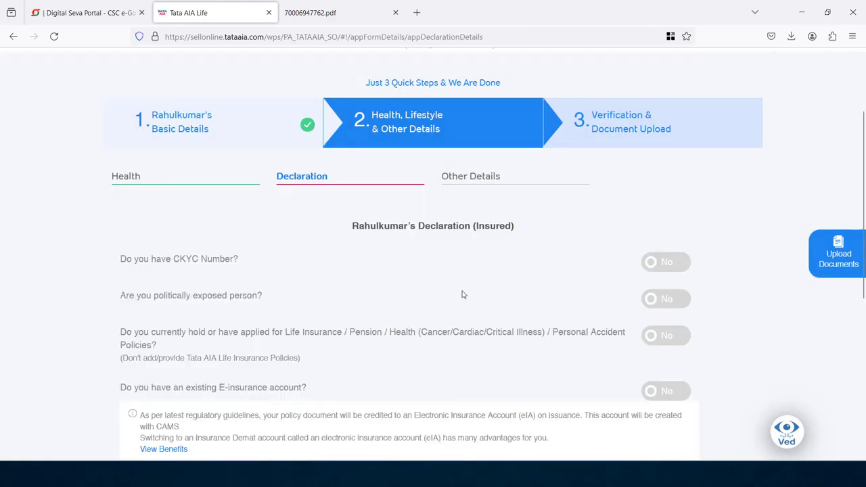
{"action": "scroll", "coordinate": [649, 285], "scroll_direction": "down", "scroll_amount": 5}
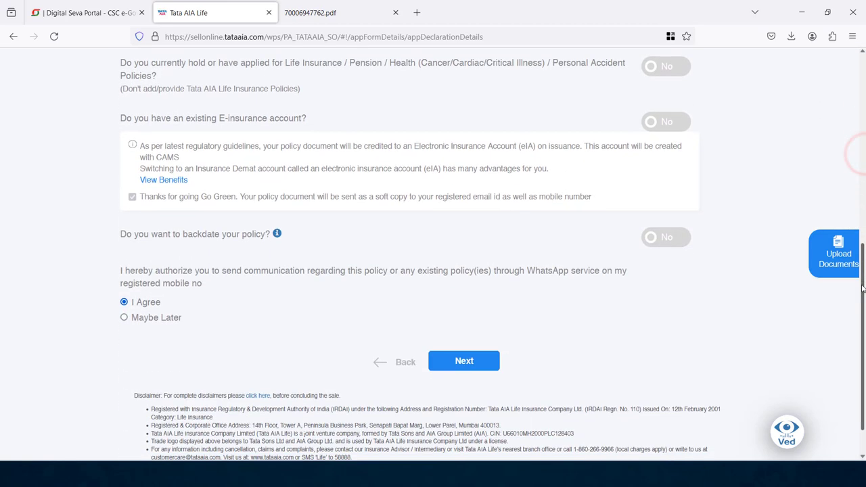
{"action": "left_click", "coordinate": [476, 339]}
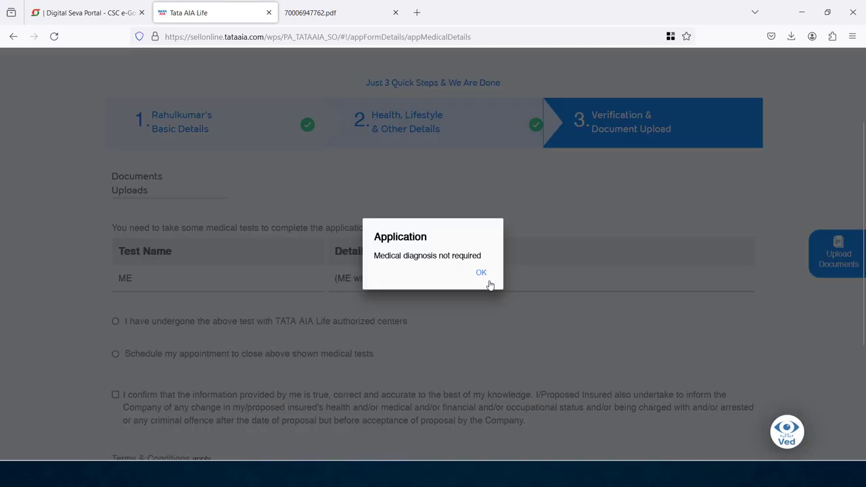
{"action": "left_click", "coordinate": [480, 274]}
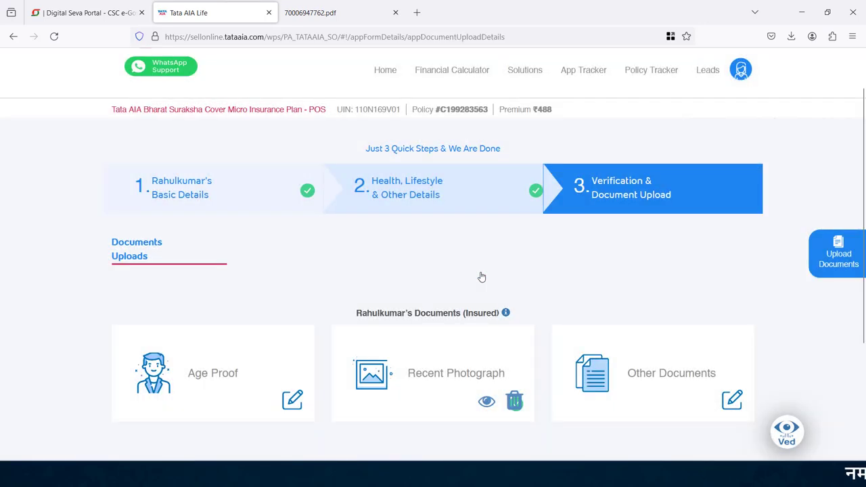
Upload the Aadhar card as age proof and replace the recent photograph, then proceed.
{"action": "left_click", "coordinate": [289, 399]}
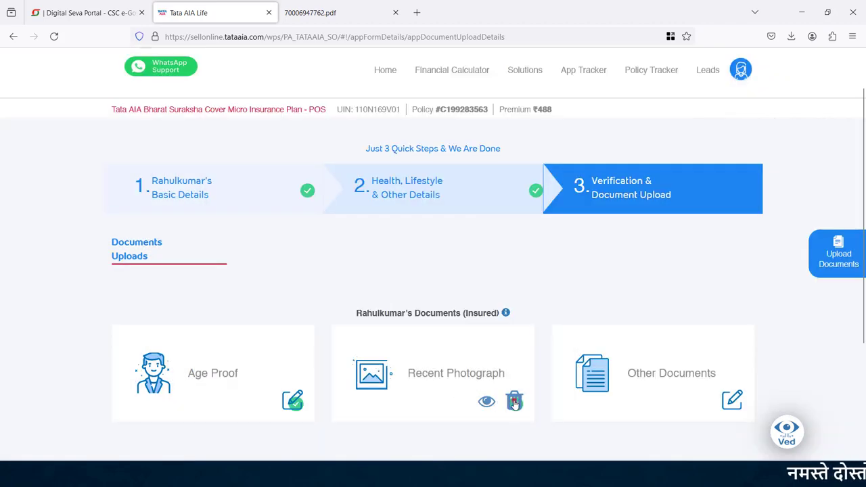
{"action": "left_click", "coordinate": [514, 401]}
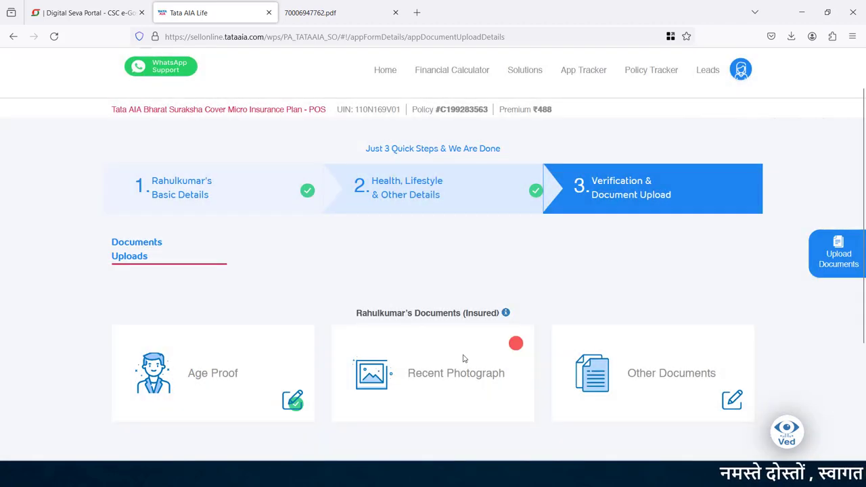
{"action": "left_click", "coordinate": [455, 376]}
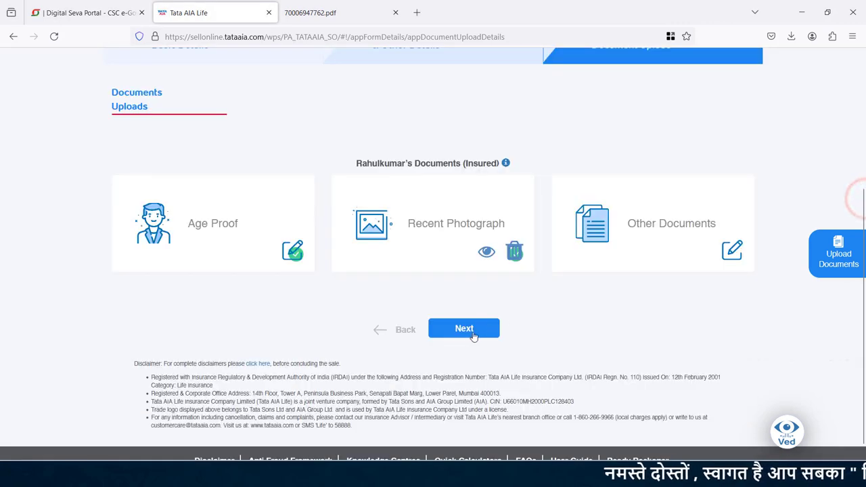
{"action": "left_click", "coordinate": [467, 331]}
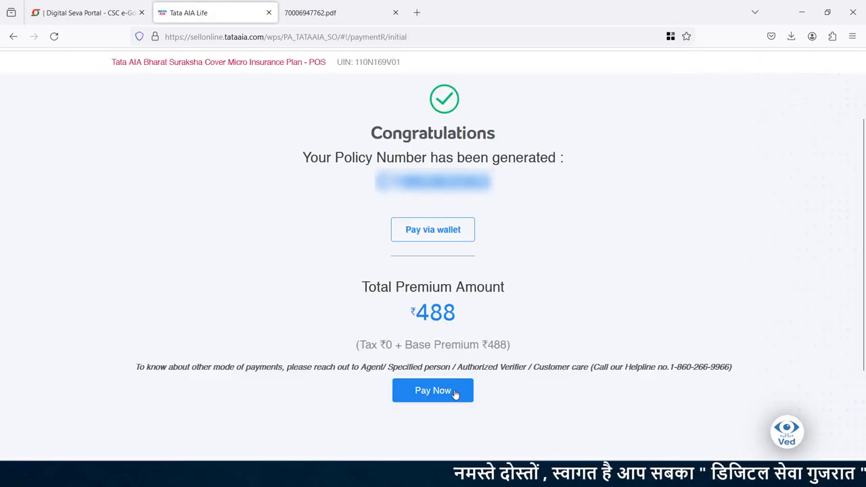
Pay the ₹488 premium and save the acknowledgement.
{"action": "left_click", "coordinate": [520, 28]}
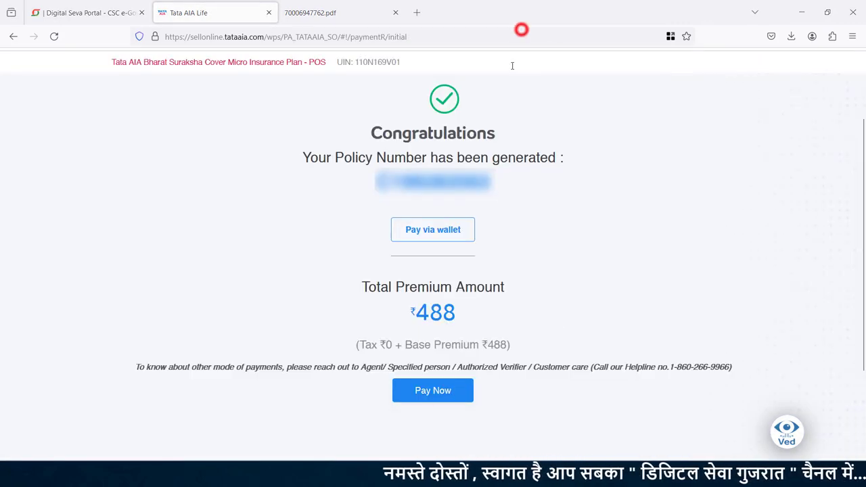
{"action": "left_click", "coordinate": [433, 391]}
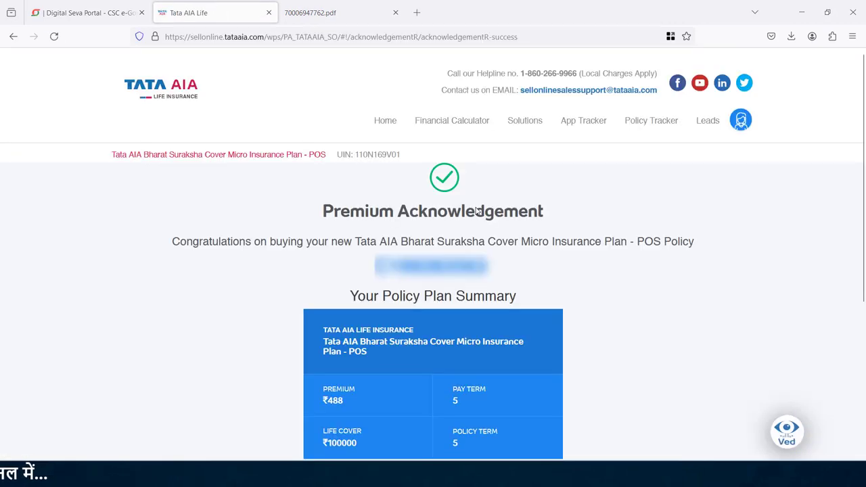
{"action": "scroll", "coordinate": [833, 155], "scroll_direction": "down", "scroll_amount": 4}
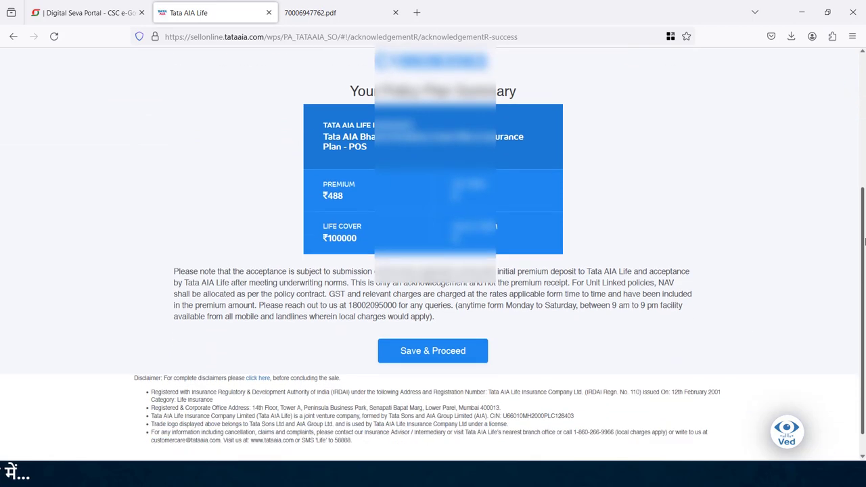
{"action": "left_click", "coordinate": [436, 327]}
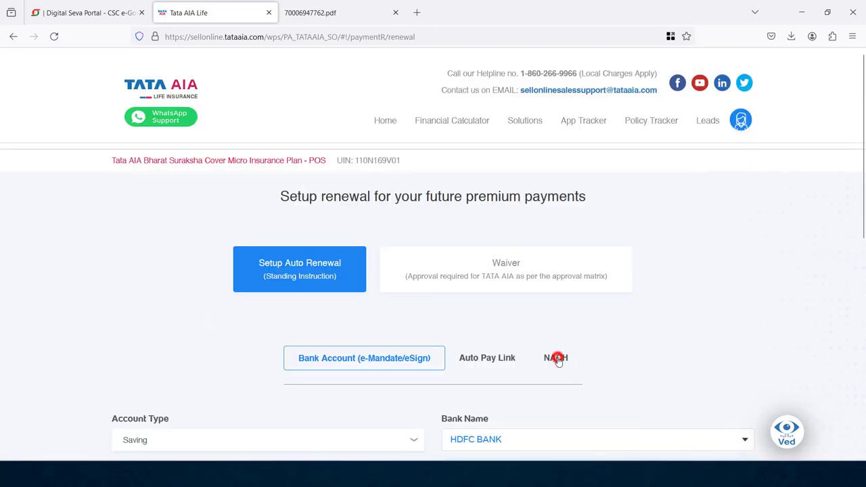
Choose NACH auto-renewal starting today (21-02-2024), confirm the holder is the proposer, and verify the account.
{"action": "left_click", "coordinate": [556, 359]}
{"action": "left_click_drag", "start_coordinate": [861, 203], "coordinate": [864, 345]}
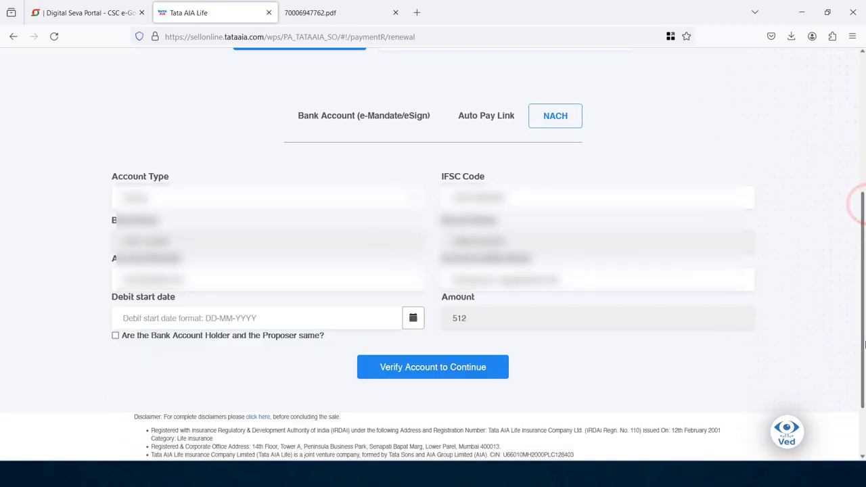
{"action": "left_click", "coordinate": [414, 319]}
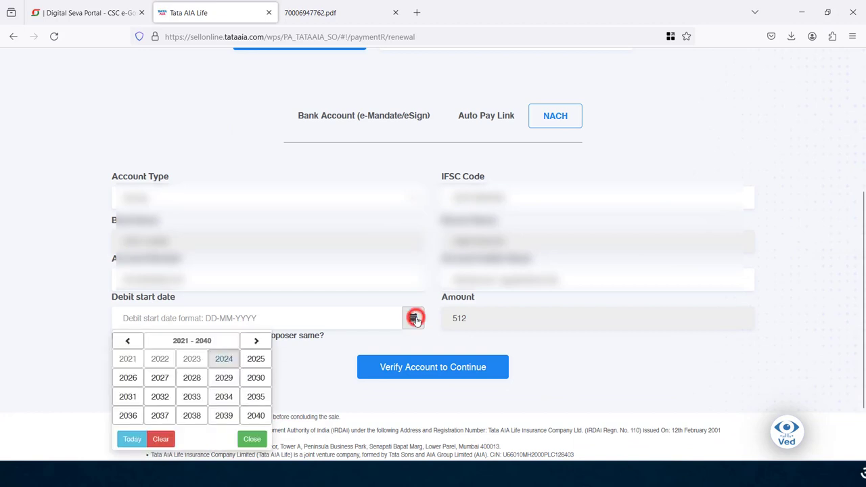
{"action": "left_click", "coordinate": [132, 441]}
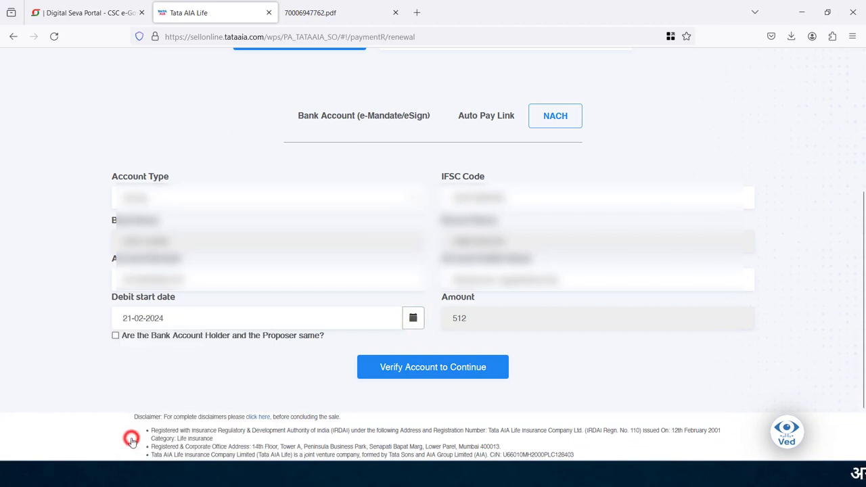
{"action": "left_click", "coordinate": [115, 335]}
{"action": "left_click", "coordinate": [447, 370]}
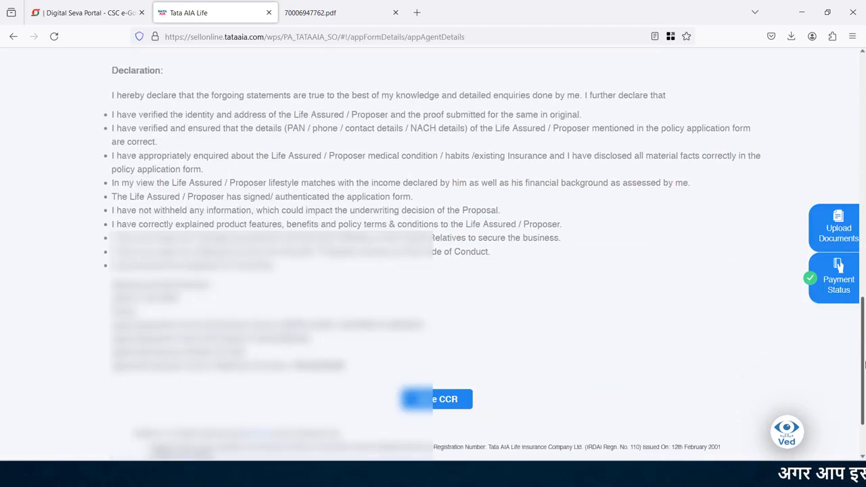
{"action": "left_click_drag", "start_coordinate": [864, 365], "coordinate": [863, 403]}
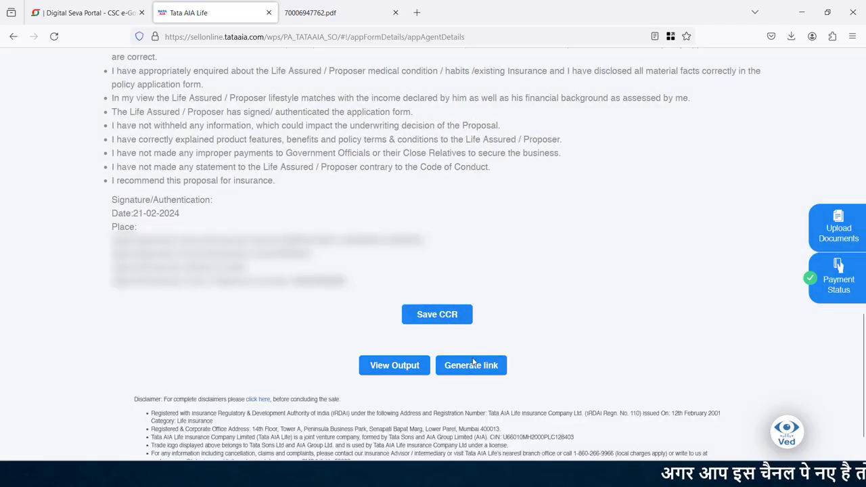
View the agent report output, then reopen the Bharat Suraksha lead from Leads and continue it.
{"action": "left_click", "coordinate": [387, 365]}
{"action": "left_click", "coordinate": [394, 12]}
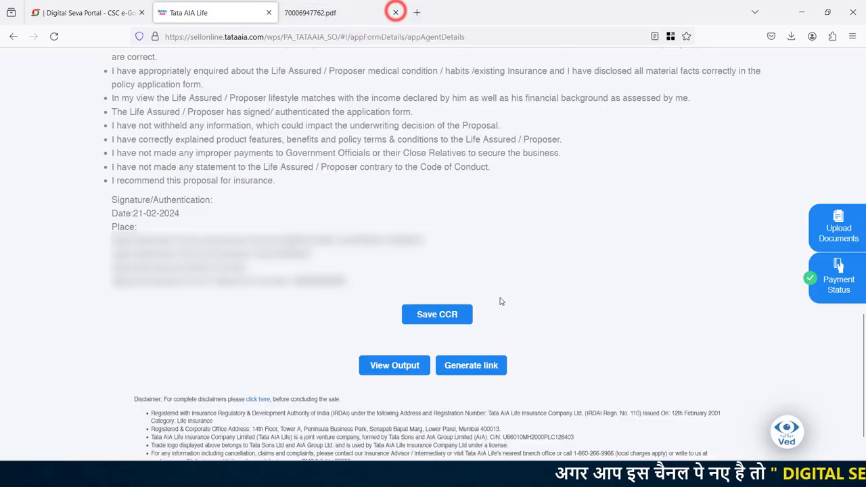
{"action": "left_click", "coordinate": [470, 366]}
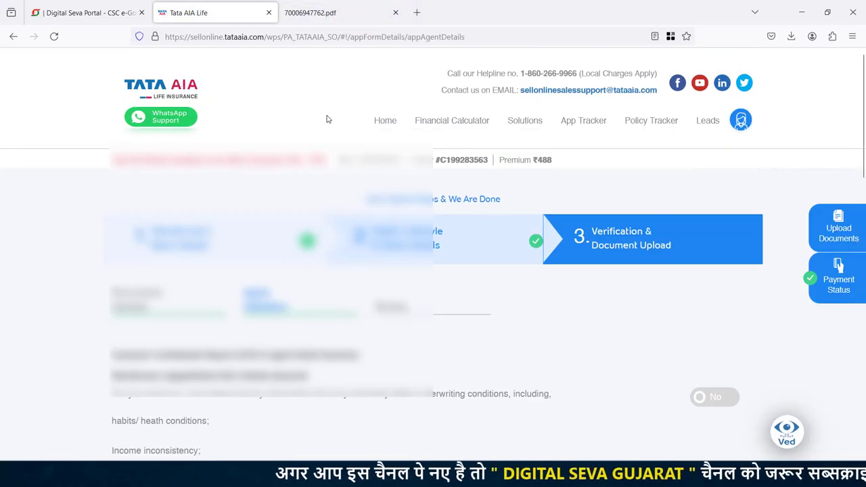
{"action": "left_click", "coordinate": [384, 120]}
{"action": "left_click", "coordinate": [274, 235]}
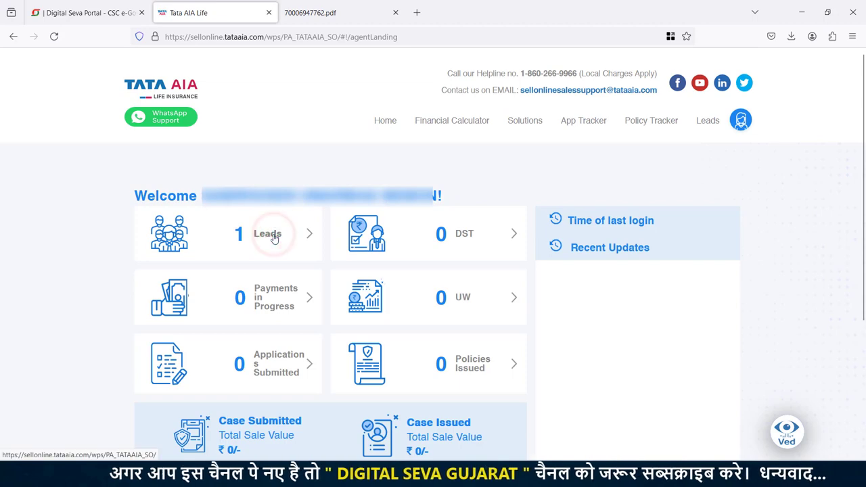
{"action": "left_click", "coordinate": [161, 425]}
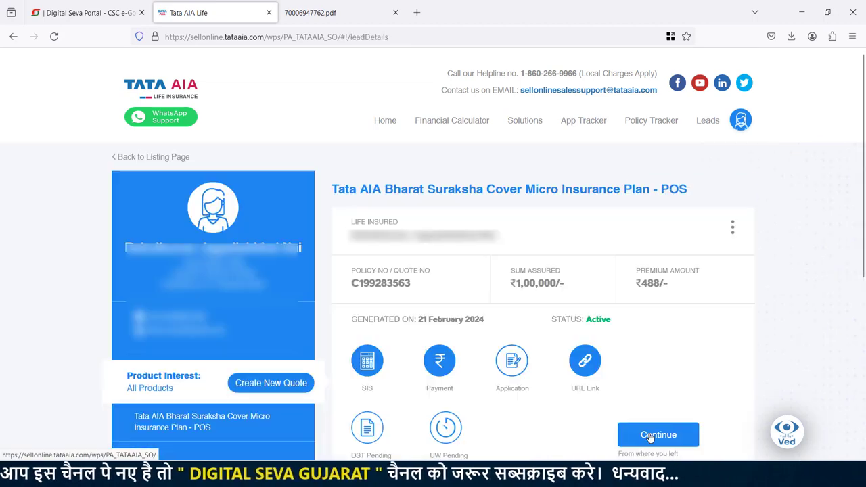
{"action": "left_click", "coordinate": [649, 437]}
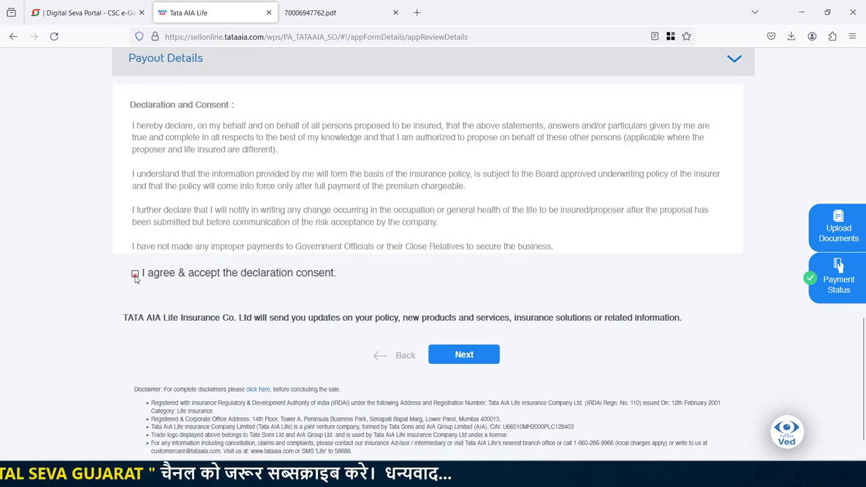
Accept the declaration consent, enter the OTP, and validate to submit the application.
{"action": "left_click", "coordinate": [459, 359]}
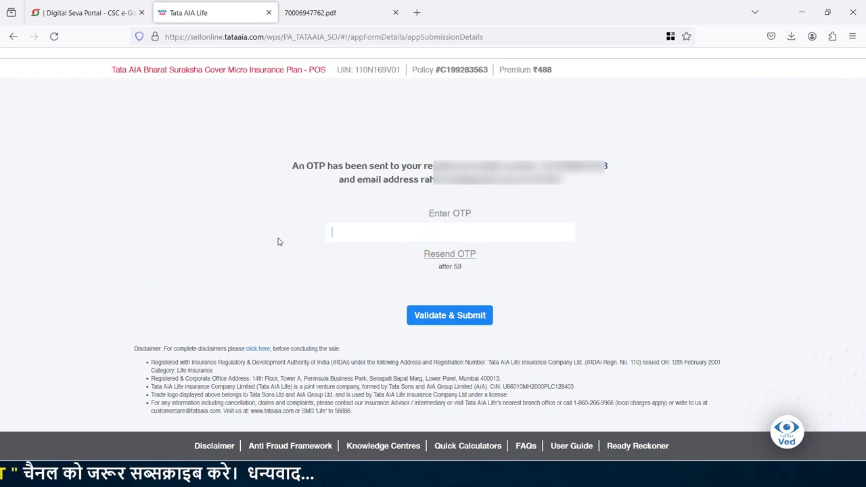
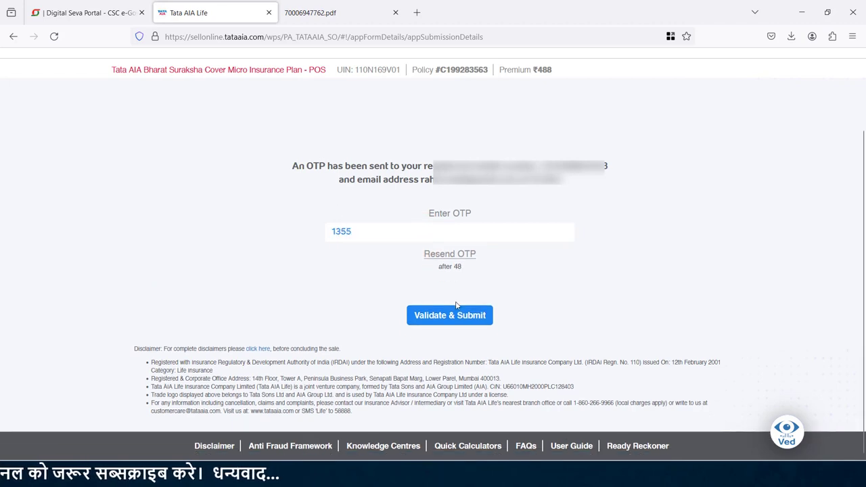
{"action": "left_click", "coordinate": [453, 316]}
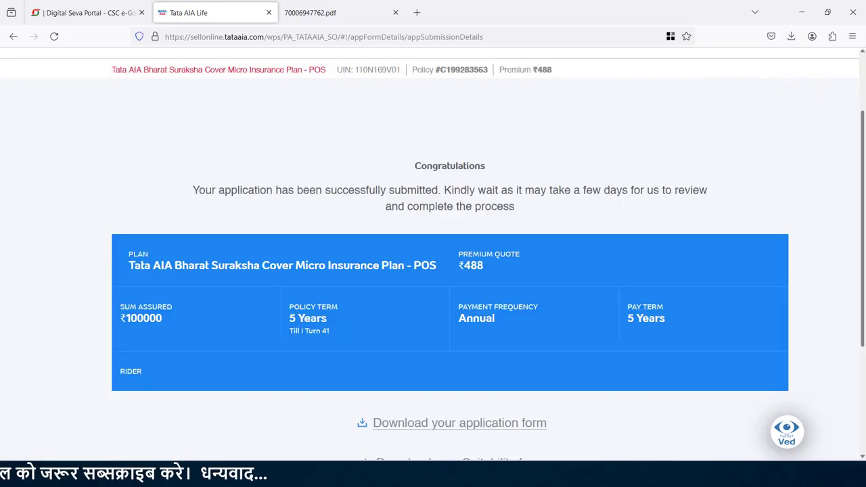
Download the application form and the Suitability form PDF.
{"action": "mouse_move", "coordinate": [861, 154]}
{"action": "left_mouse_down"}
{"action": "mouse_move", "coordinate": [863, 174]}
{"action": "mouse_move", "coordinate": [864, 167]}
{"action": "left_mouse_up"}
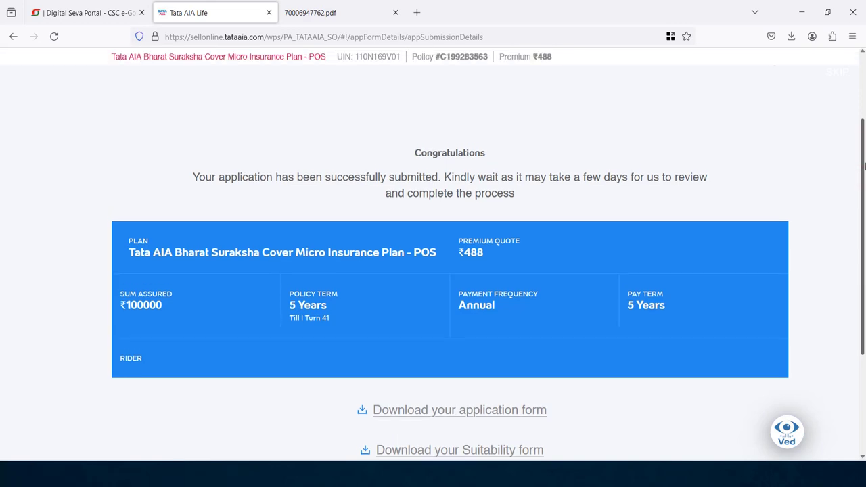
{"action": "left_click", "coordinate": [455, 409]}
{"action": "left_click", "coordinate": [215, 5]}
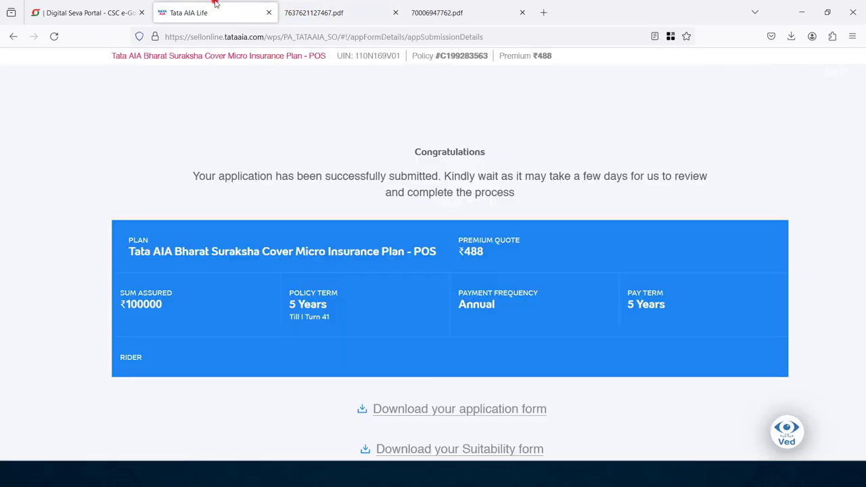
{"action": "left_click", "coordinate": [481, 450]}
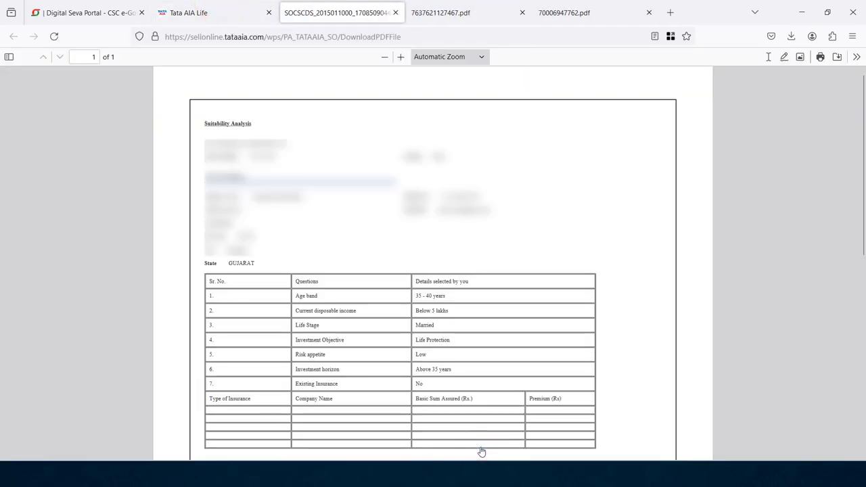
{"action": "left_click", "coordinate": [194, 14]}
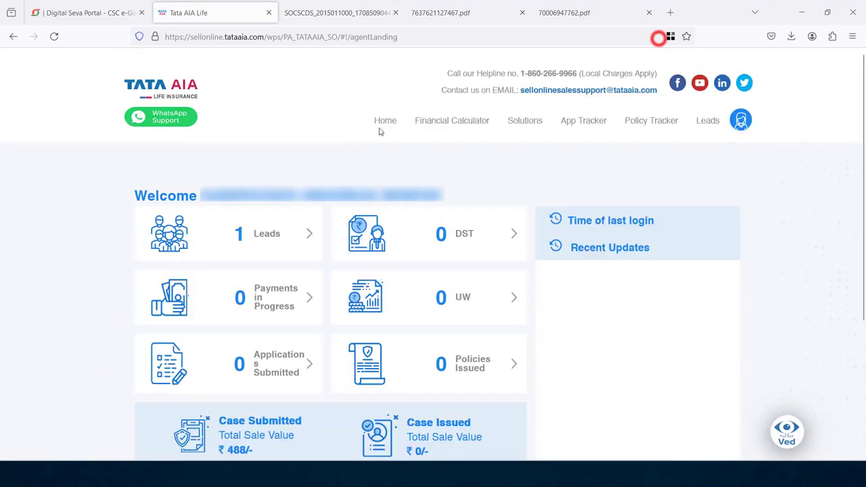